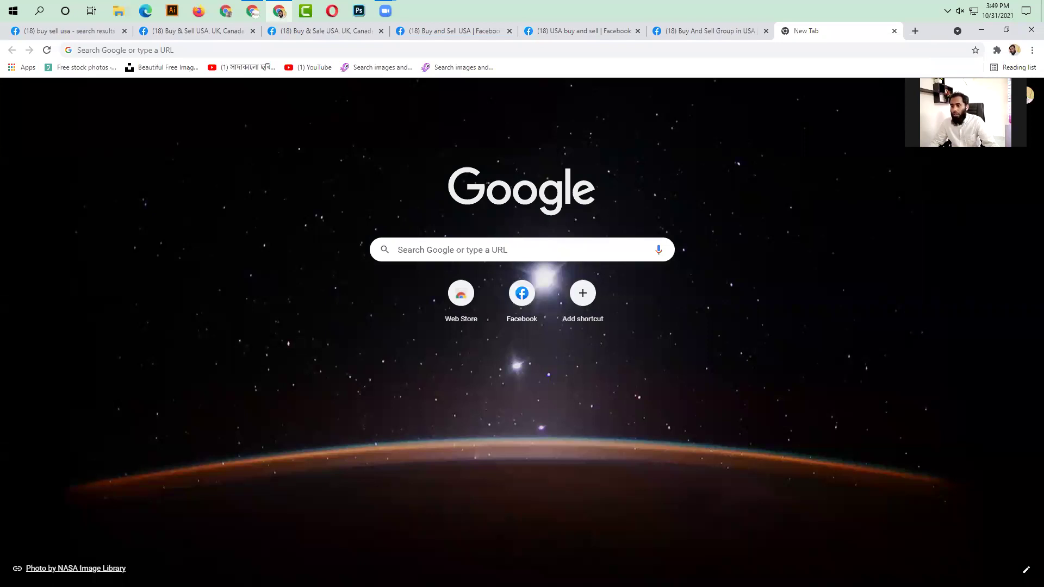
# - Open a blank new Chrome tab beside the saved Facebook buy-and-sell group tabs
pyautogui.moveTo(998, 77); pyautogui.dragTo(572, 49)
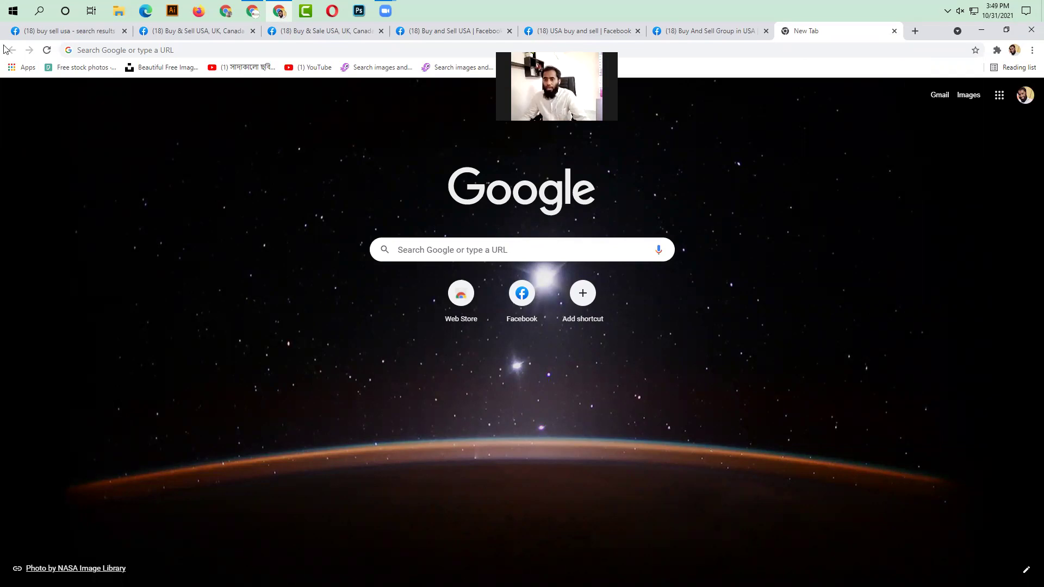
pyautogui.moveTo(81, 13); pyautogui.dragTo(83, 15)
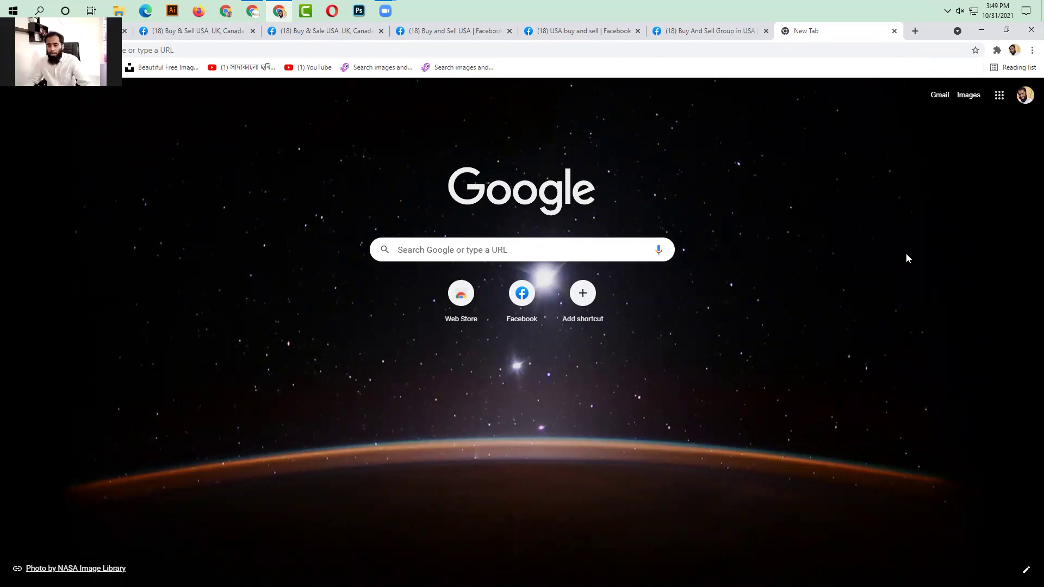
# - Go to Google Drive from the apps grid and create a new blank Google Sheets spreadsheet
pyautogui.click(999, 96)
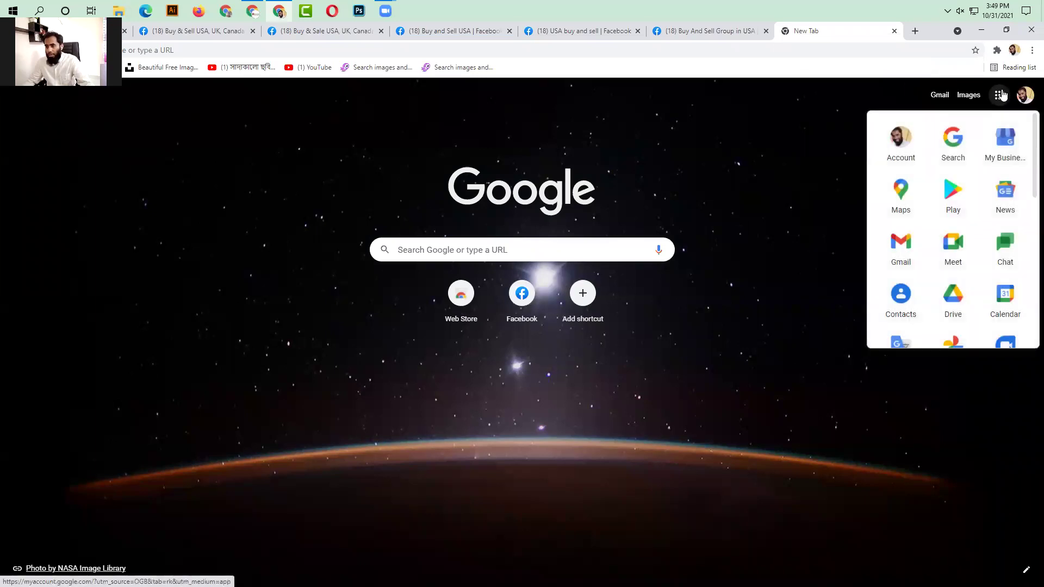
pyautogui.click(950, 300)
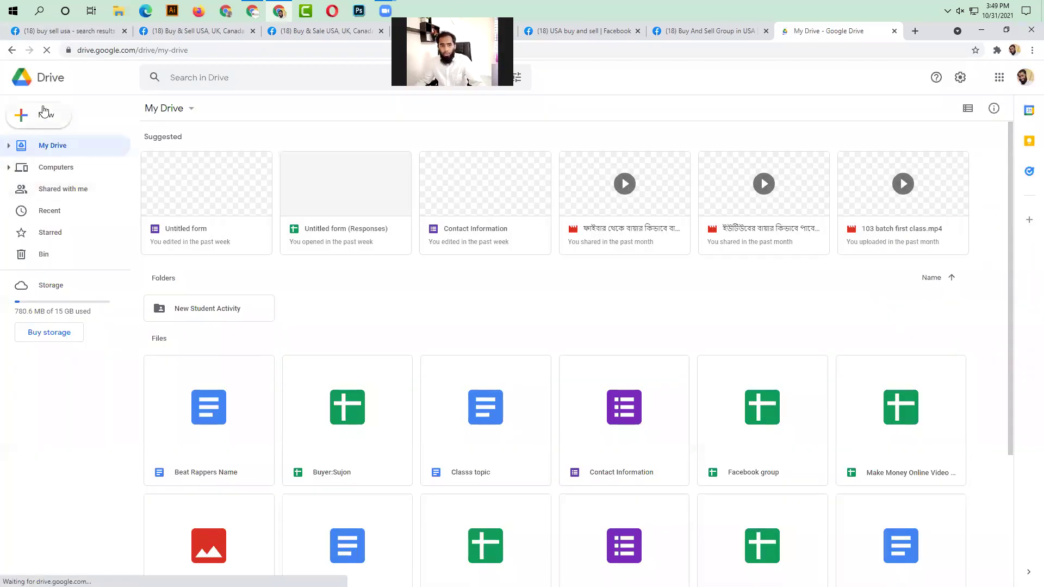
pyautogui.click(40, 117)
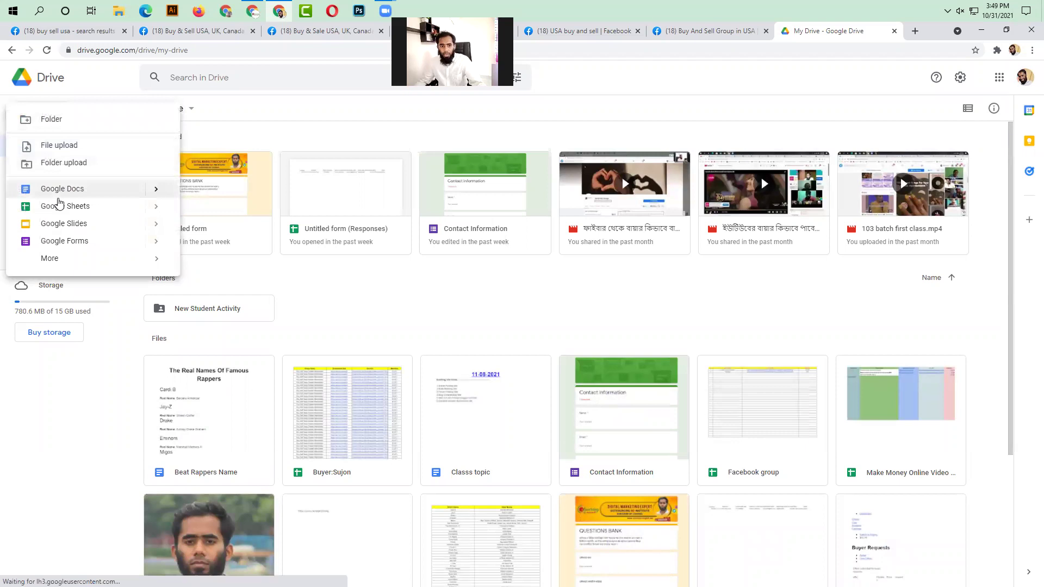
pyautogui.click(92, 206)
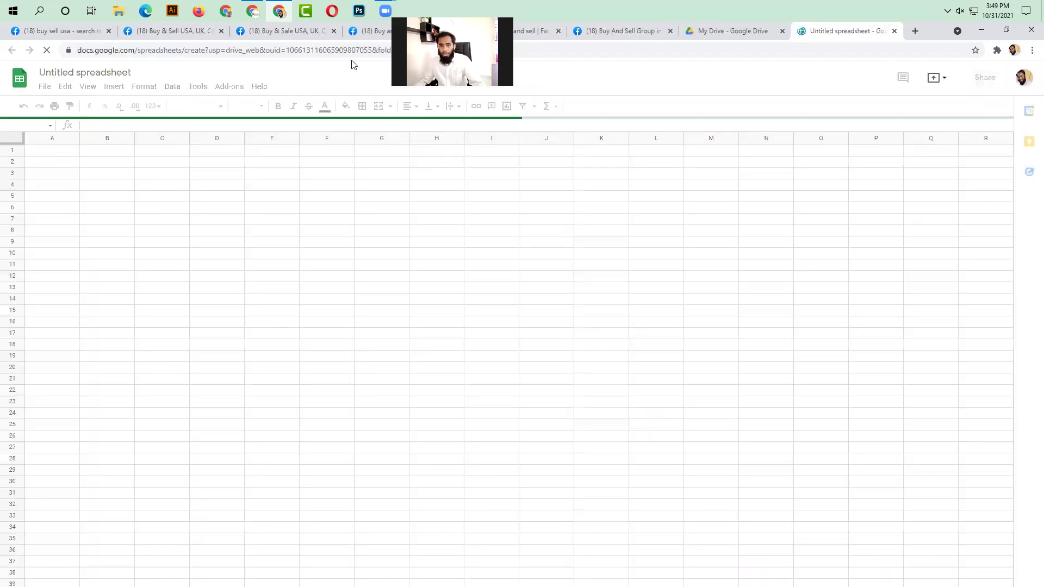
# - Rename the untitled spreadsheet to 'Group name'
pyautogui.click(95, 73)
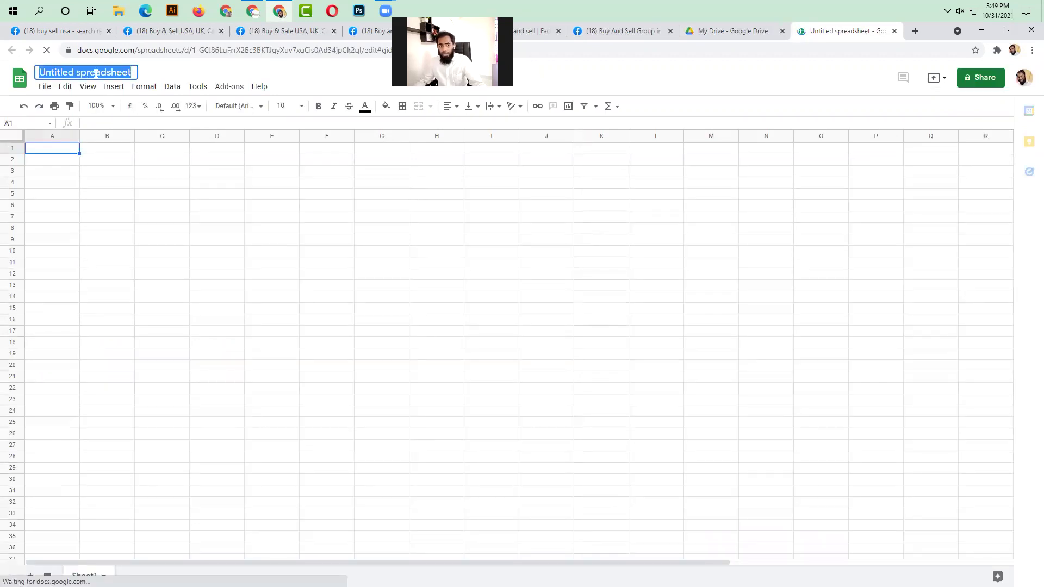
pyautogui.write('Gro')
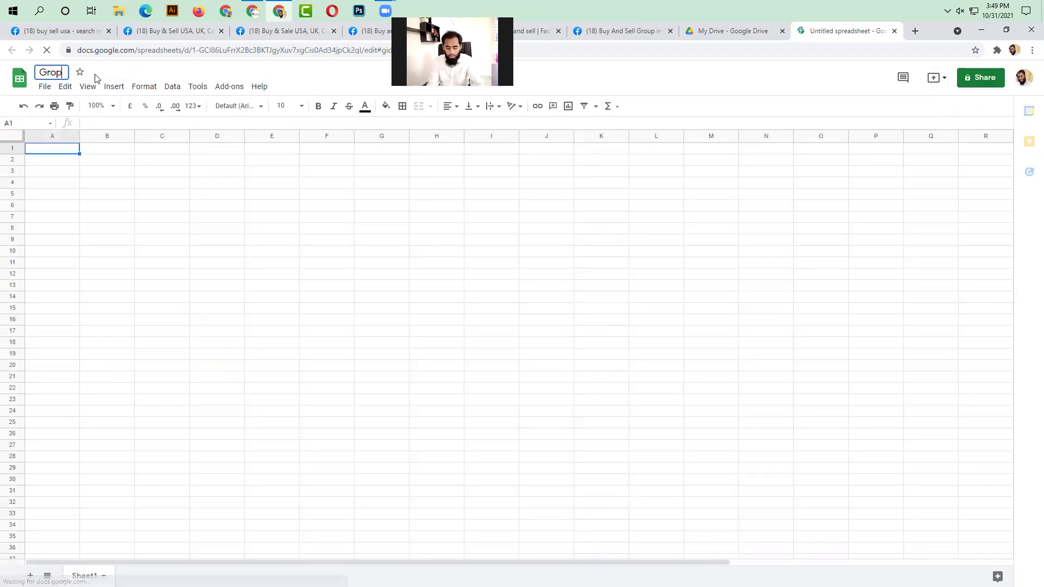
pyautogui.press('BackSpace')
pyautogui.write('o')
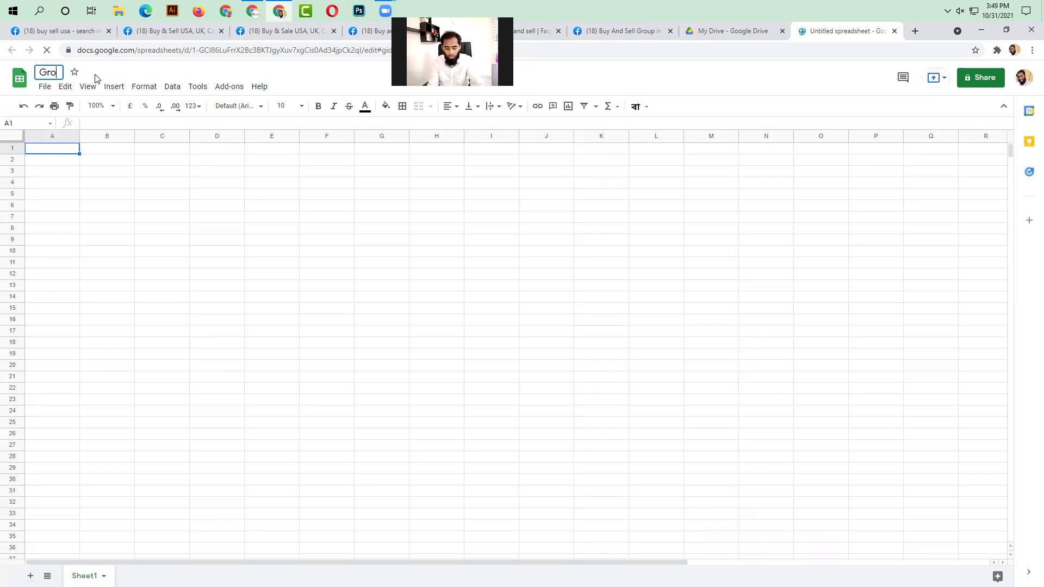
pyautogui.write('up name')
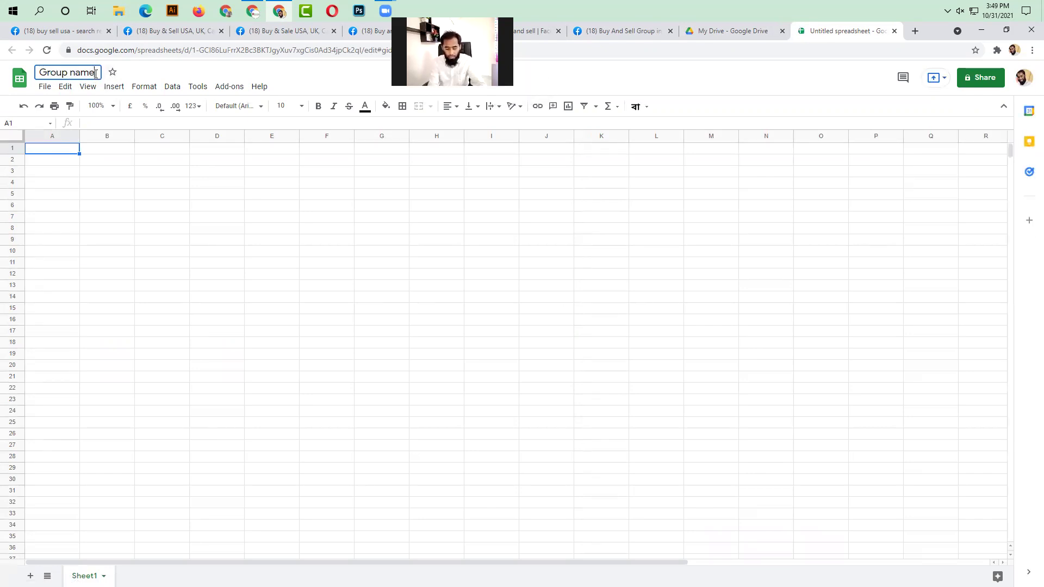
pyautogui.click(119, 240)
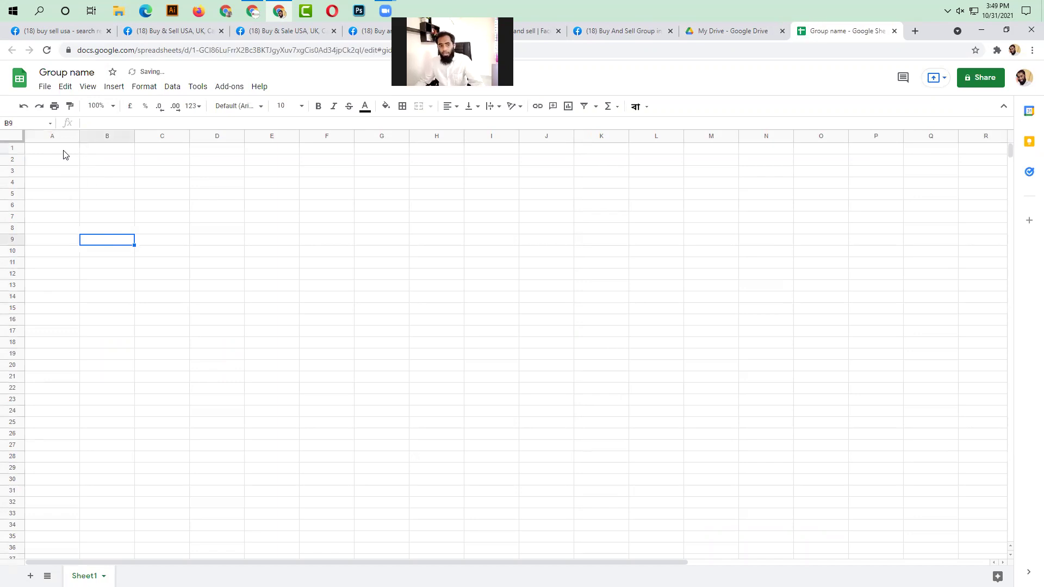
# - Enter the headers 'Facebook group name', 'Group link' and 'members' in A1:C1
pyautogui.click(64, 151)
pyautogui.write('Face')
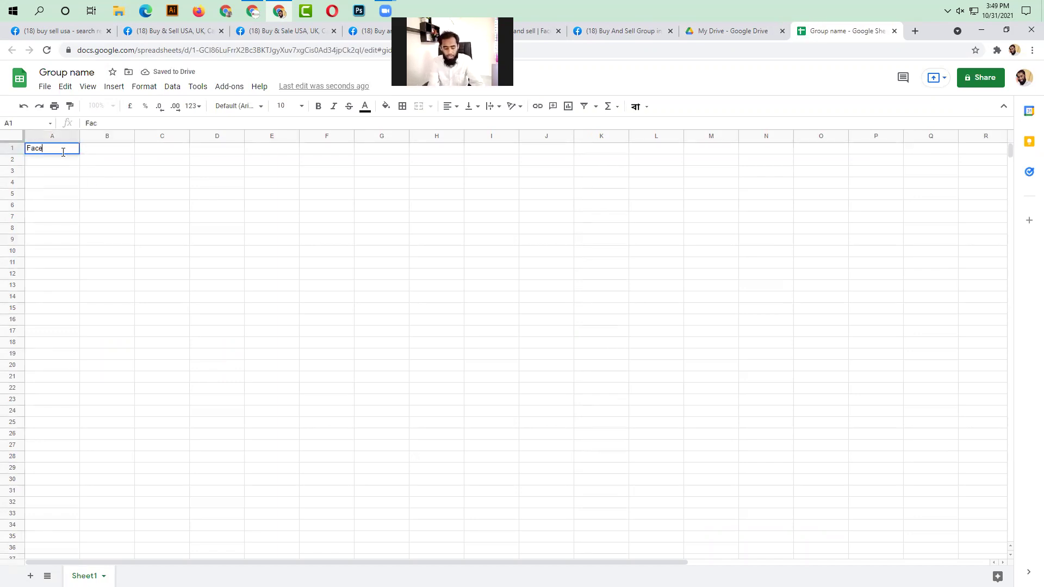
pyautogui.write('book group name')
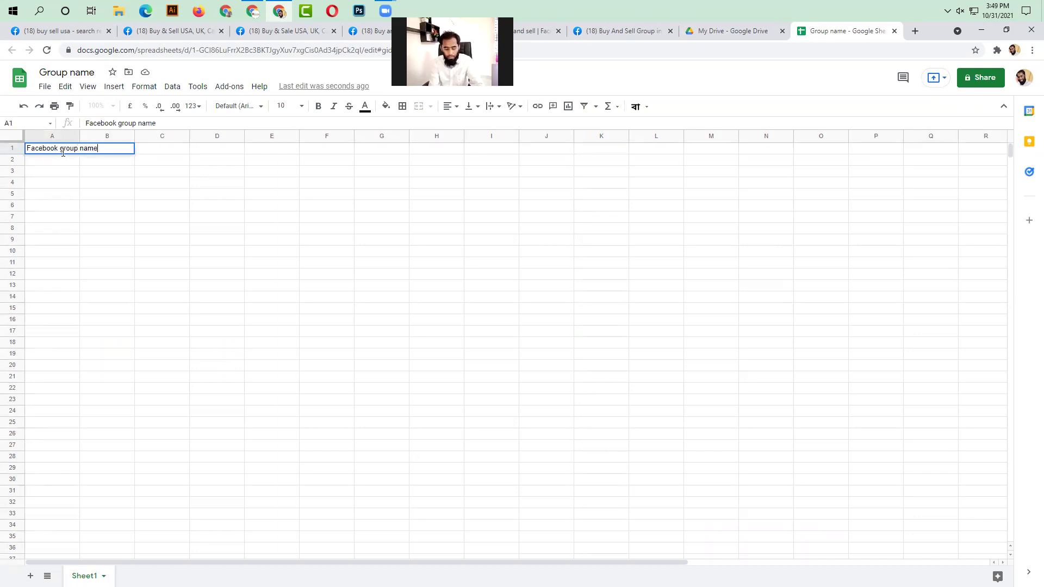
pyautogui.press('Tab')
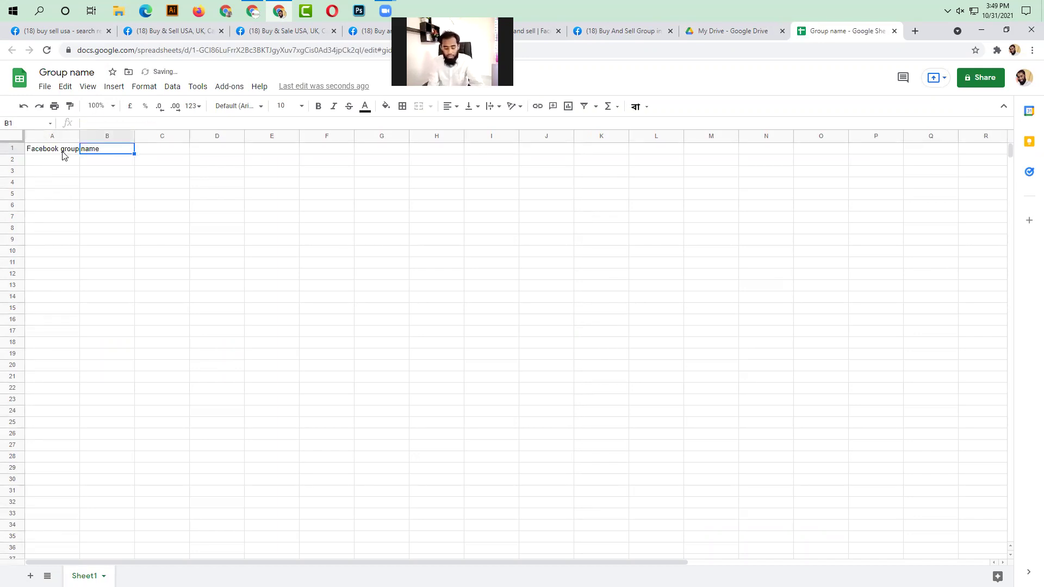
pyautogui.write('Group link')
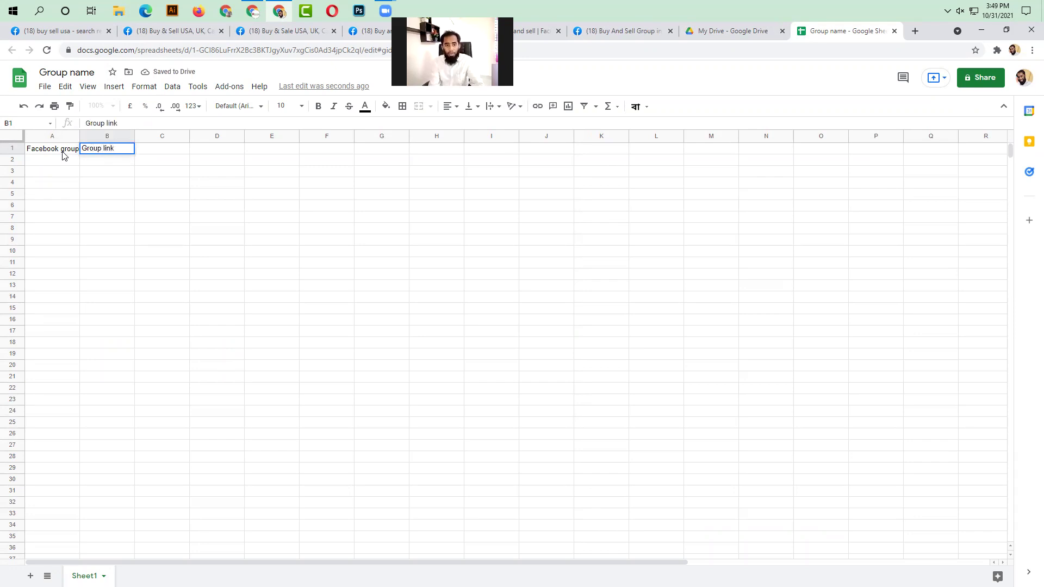
pyautogui.click(183, 152)
pyautogui.write('members')
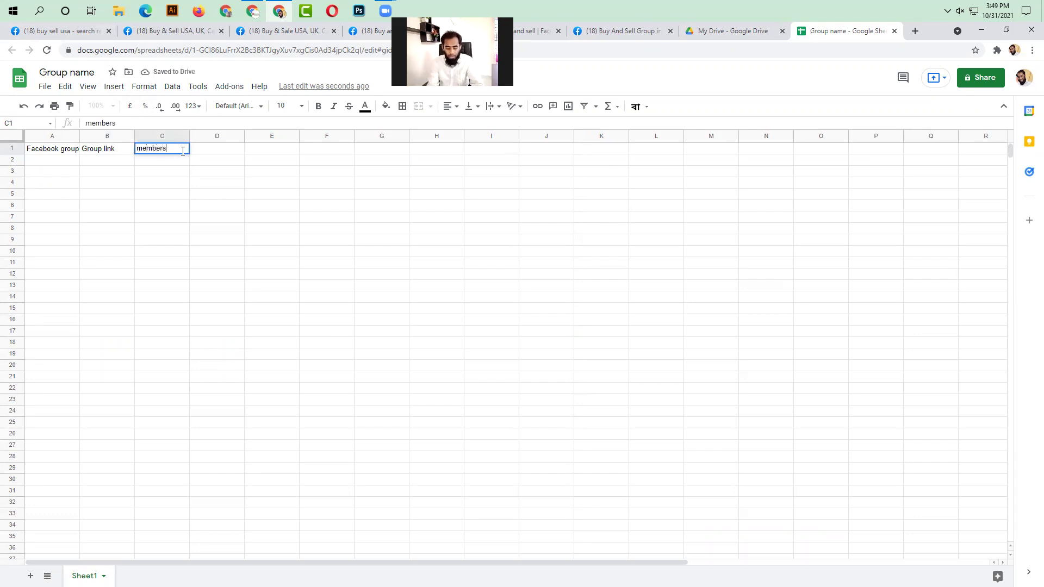
pyautogui.click(185, 279)
# - Resize columns A–C to one equal width
pyautogui.moveTo(60, 136); pyautogui.dragTo(504, 137)
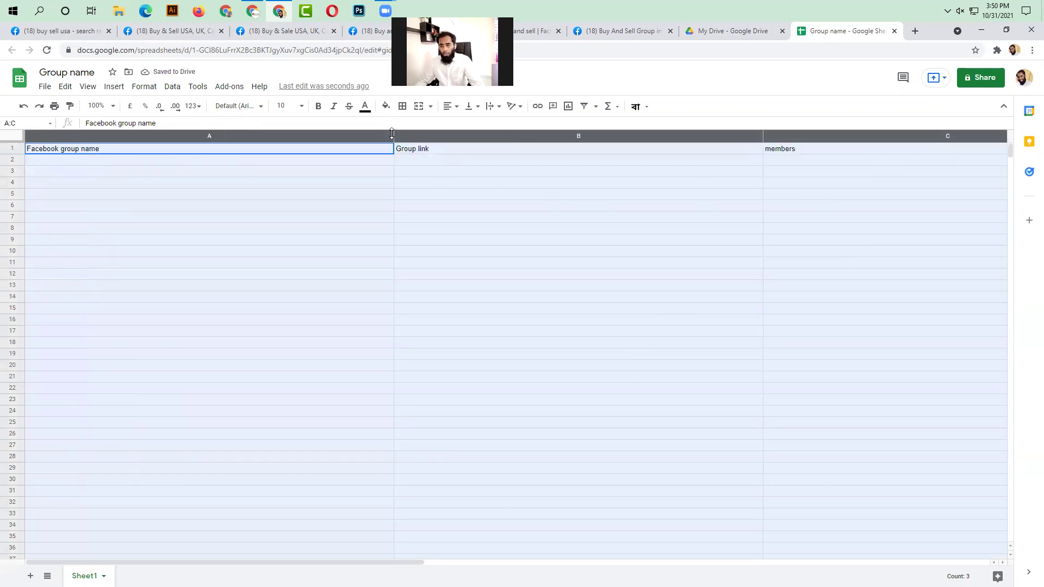
pyautogui.moveTo(387, 136); pyautogui.dragTo(250, 137)
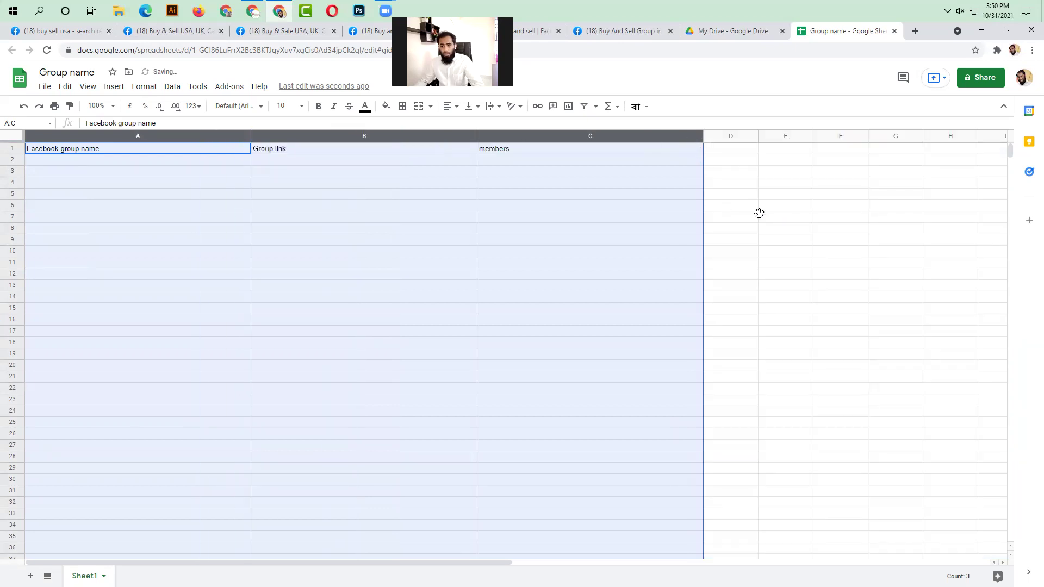
pyautogui.click(761, 206)
# - Format the A1:C1 headers with a bright yellow fill, centred alignment and bold text
pyautogui.moveTo(233, 151); pyautogui.dragTo(633, 152)
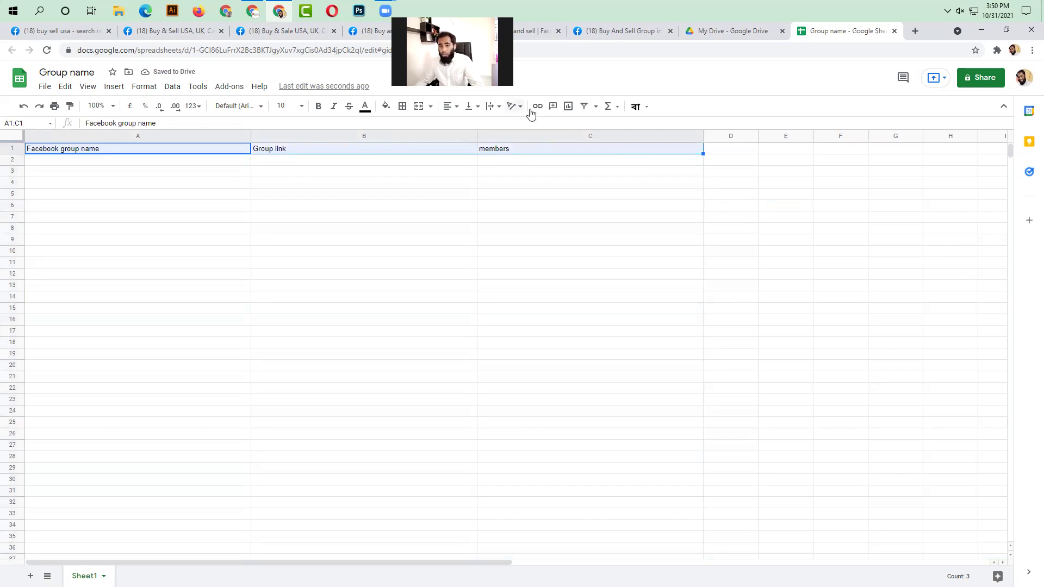
pyautogui.click(386, 106)
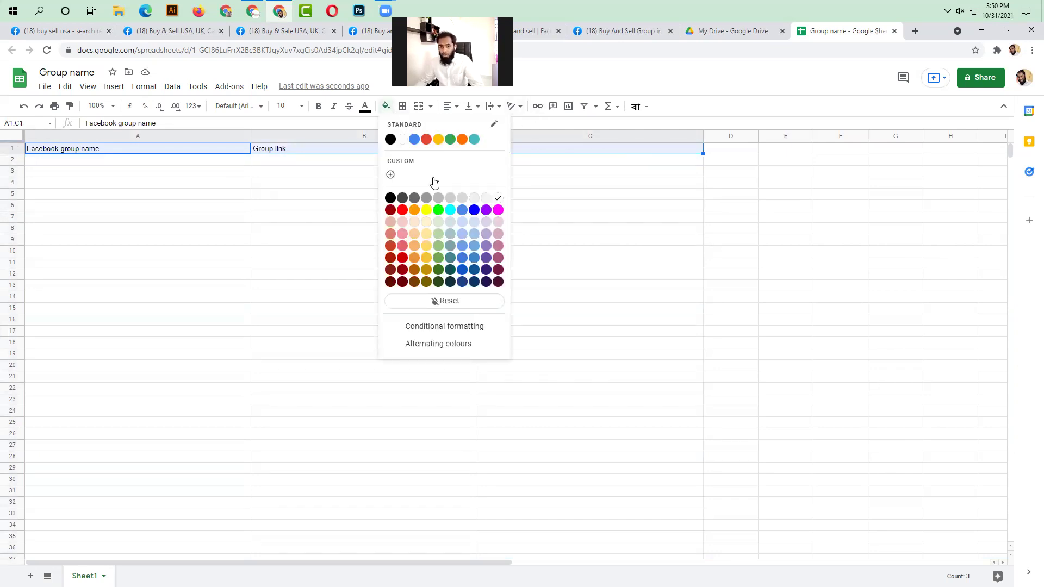
pyautogui.click(426, 210)
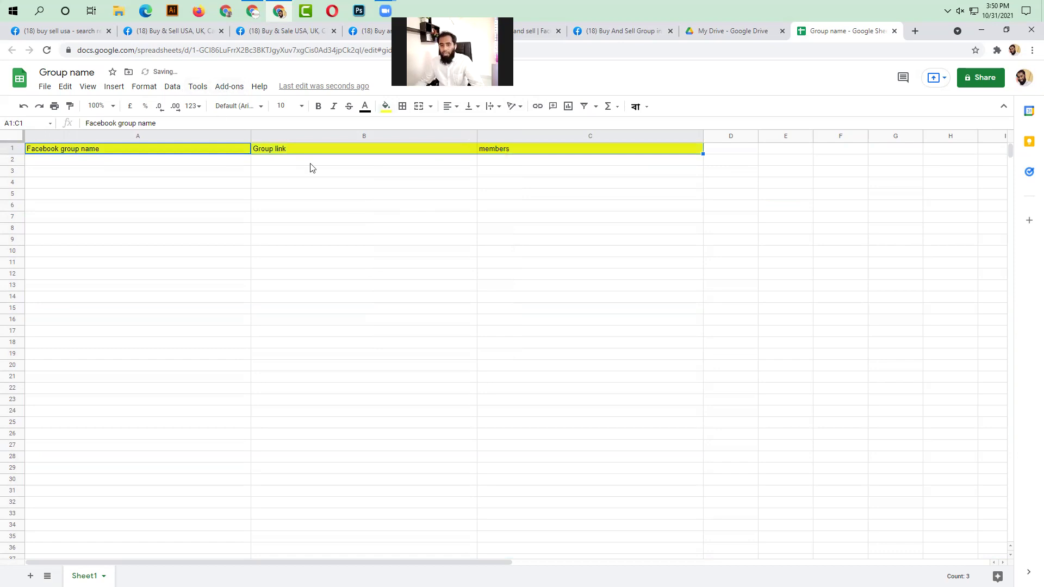
pyautogui.click(446, 106)
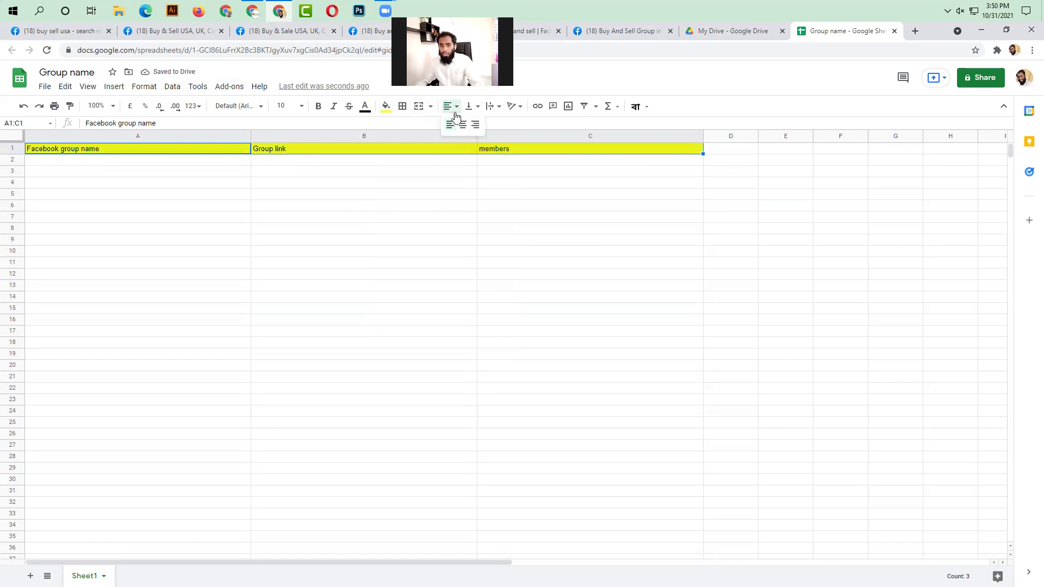
pyautogui.click(460, 122)
pyautogui.click(318, 106)
pyautogui.click(469, 286)
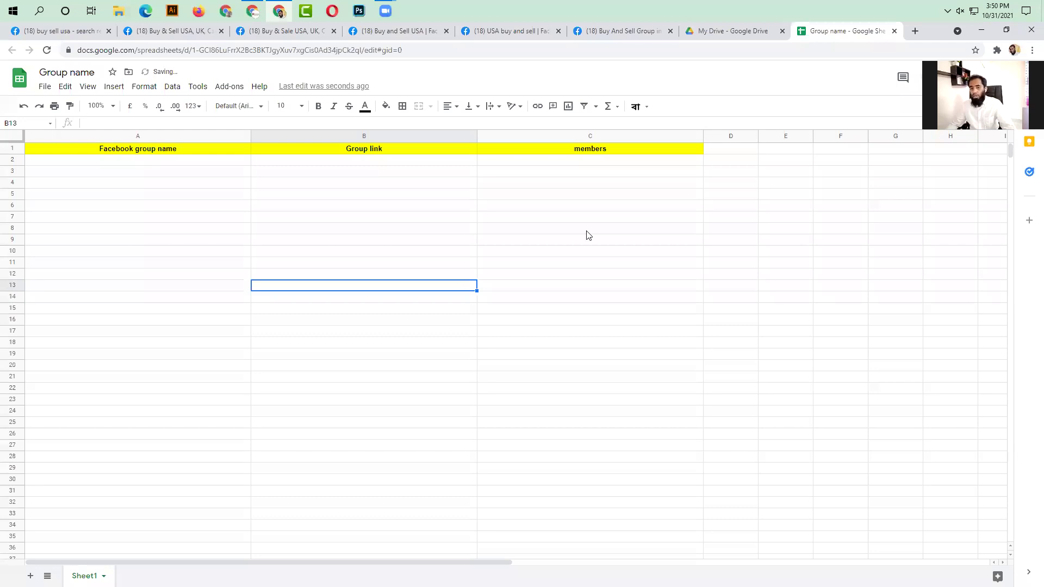
pyautogui.click(171, 31)
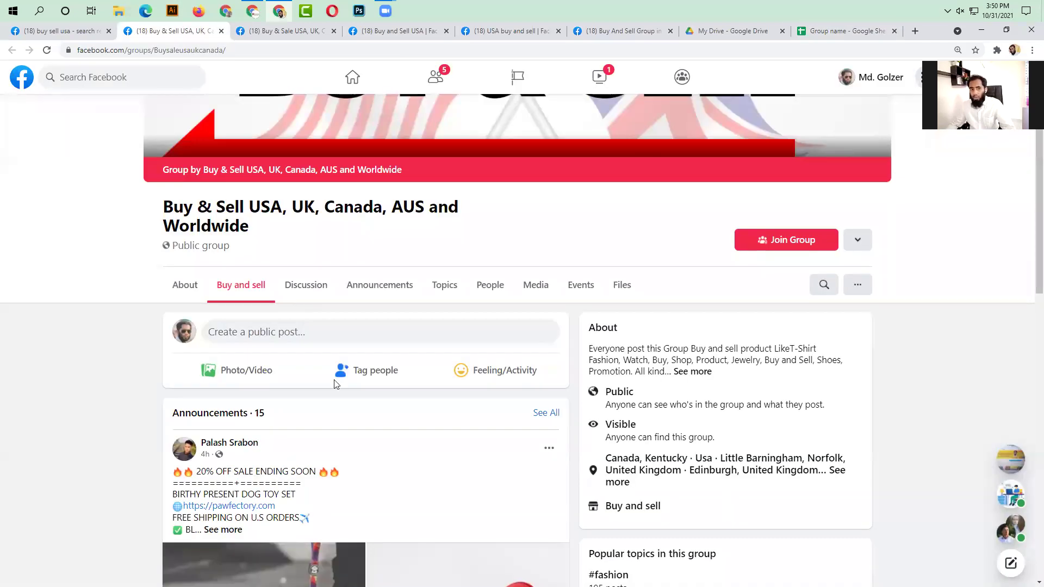
pyautogui.click(83, 33)
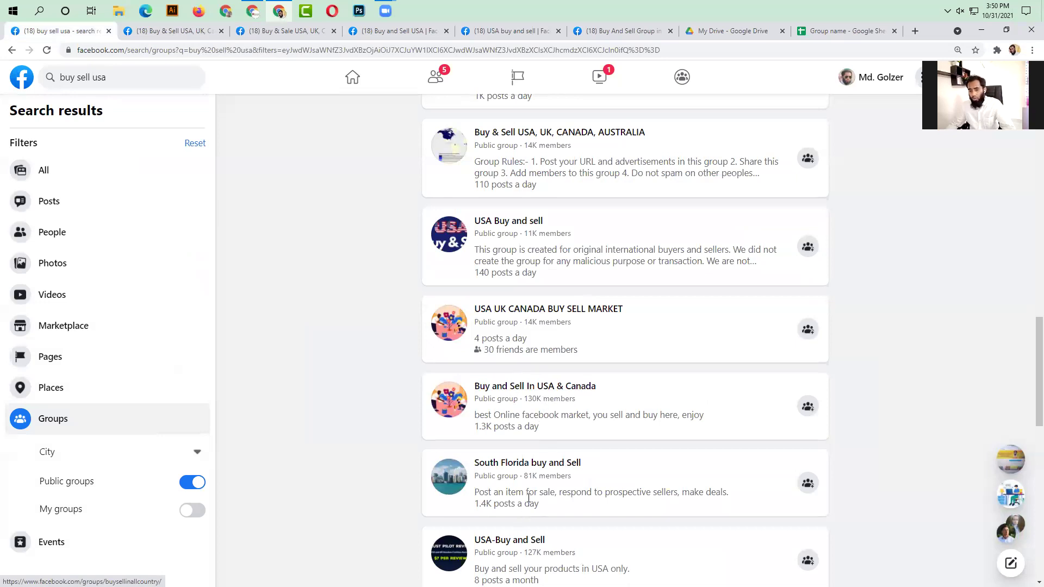
pyautogui.scroll(-2, 528, 497)
pyautogui.scroll(-6, 522, 503)
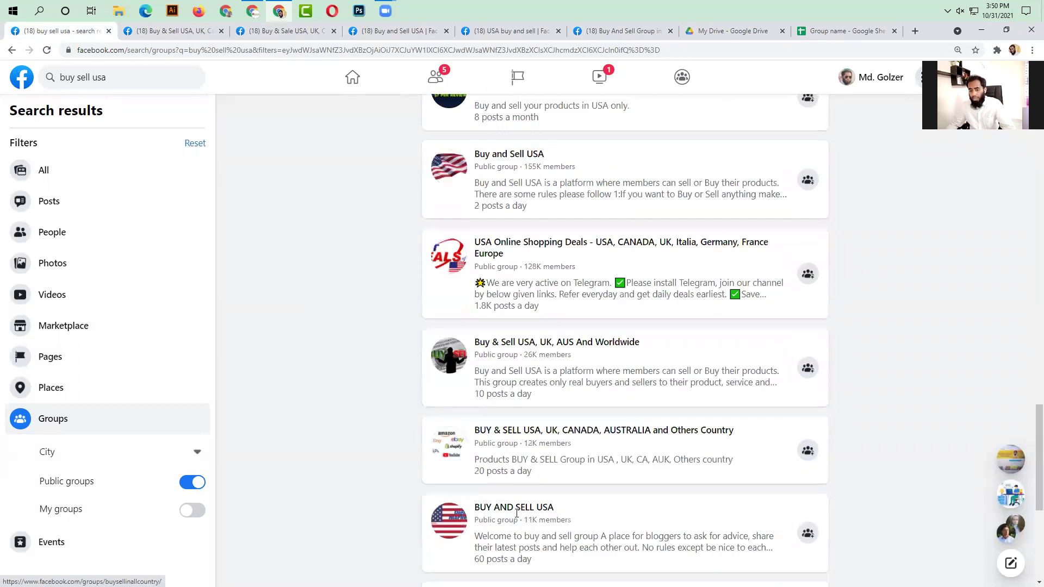
pyautogui.scroll(-5, 519, 516)
pyautogui.scroll(2, 489, 490)
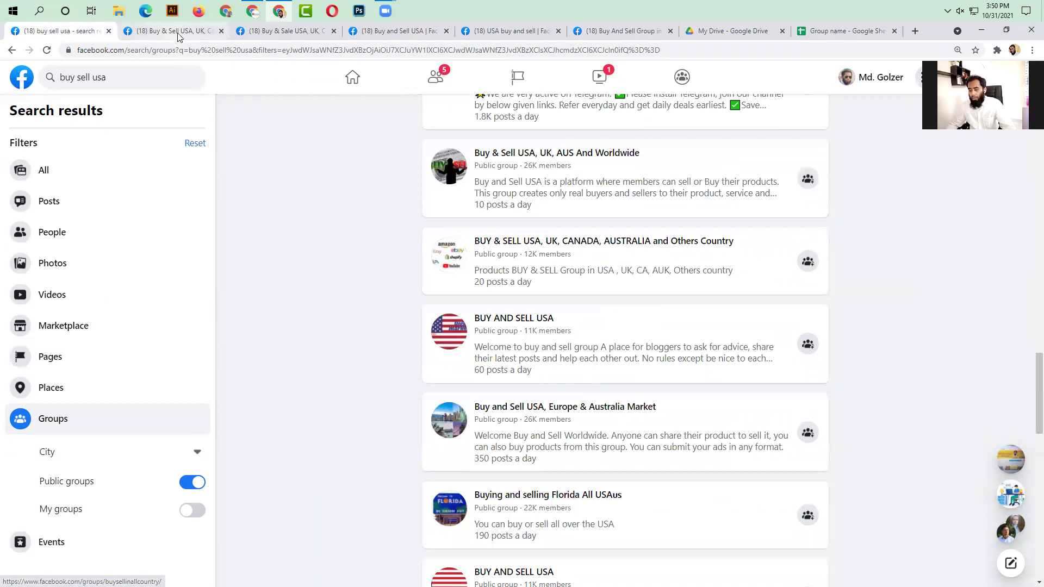
pyautogui.click(173, 32)
pyautogui.click(294, 32)
pyautogui.click(193, 32)
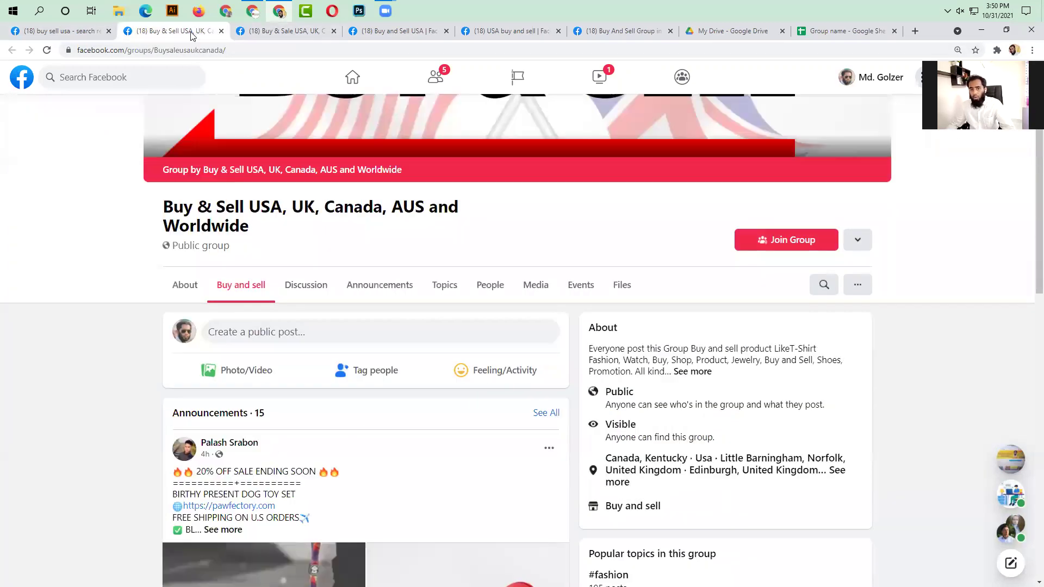
pyautogui.moveTo(157, 207); pyautogui.dragTo(267, 228)
pyautogui.hotkey('ctrl', 'c')
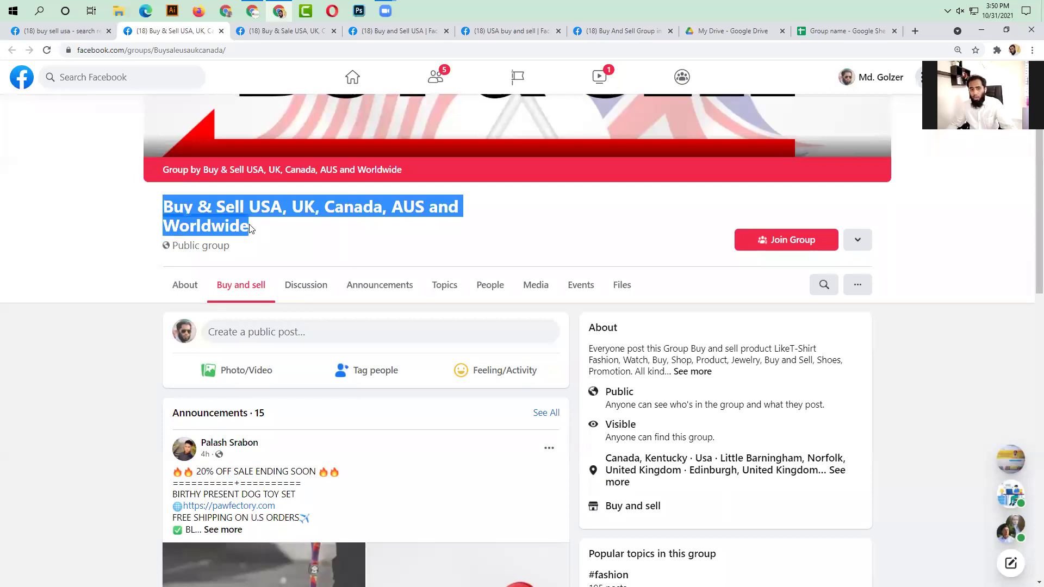
pyautogui.click(860, 31)
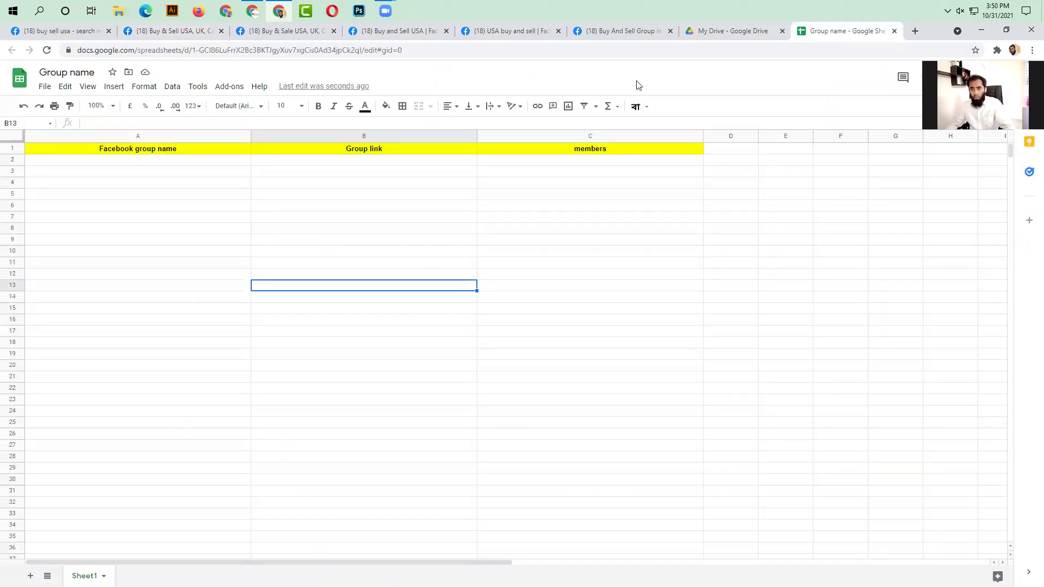
# - Paste the first group's name into A2 and copy its Facebook web address
pyautogui.doubleClick(212, 160)
pyautogui.hotkey('ctrl', 'v')
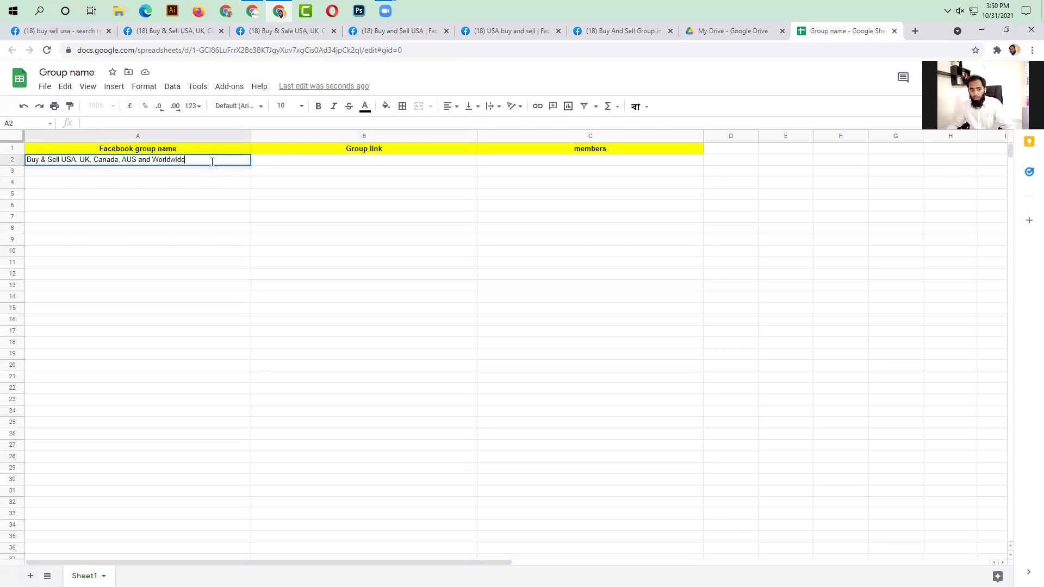
pyautogui.click(179, 32)
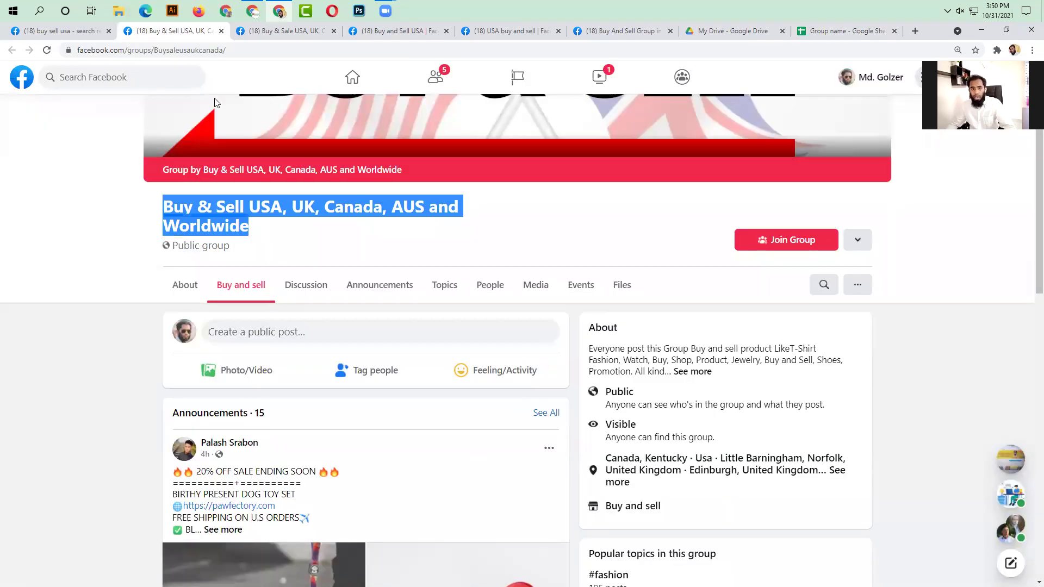
pyautogui.click(277, 50)
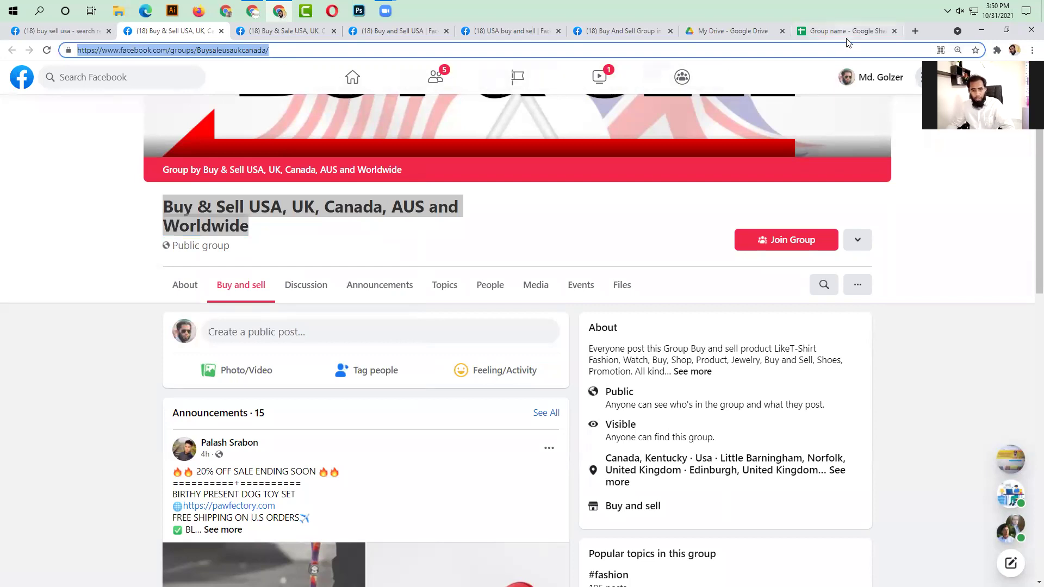
pyautogui.click(830, 33)
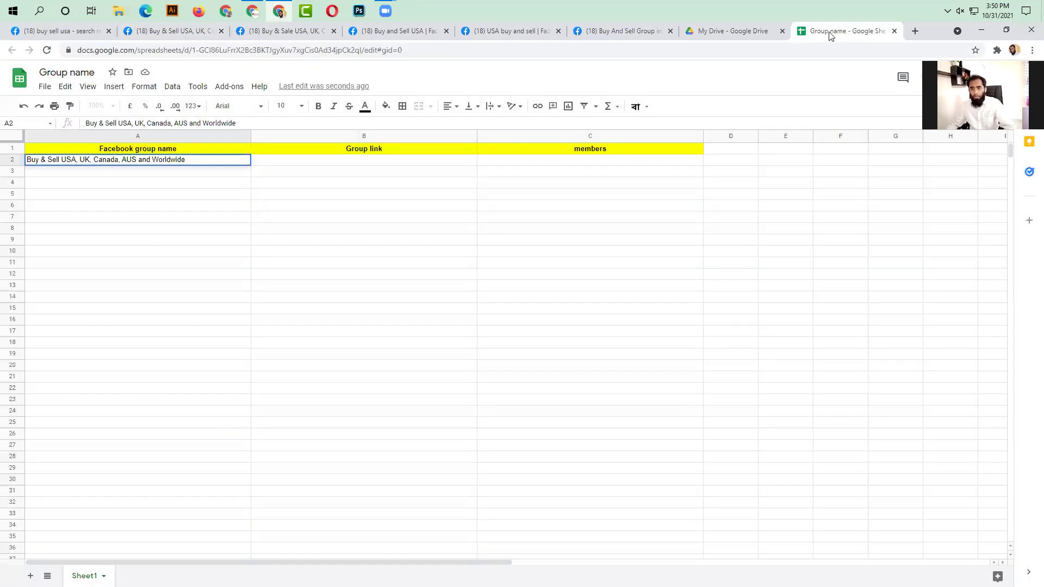
# - Paste the group link into B2, then go back to the group's Facebook page
pyautogui.doubleClick(340, 159)
pyautogui.write('https://www.facebook.com/groups/Buysaleusaukcanada/')
pyautogui.click(321, 259)
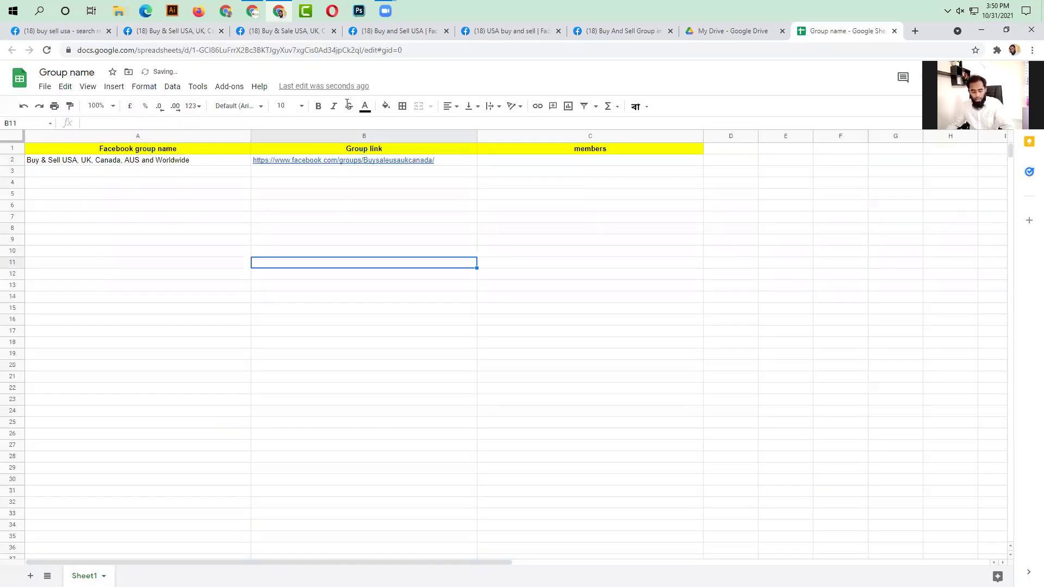
pyautogui.click(197, 32)
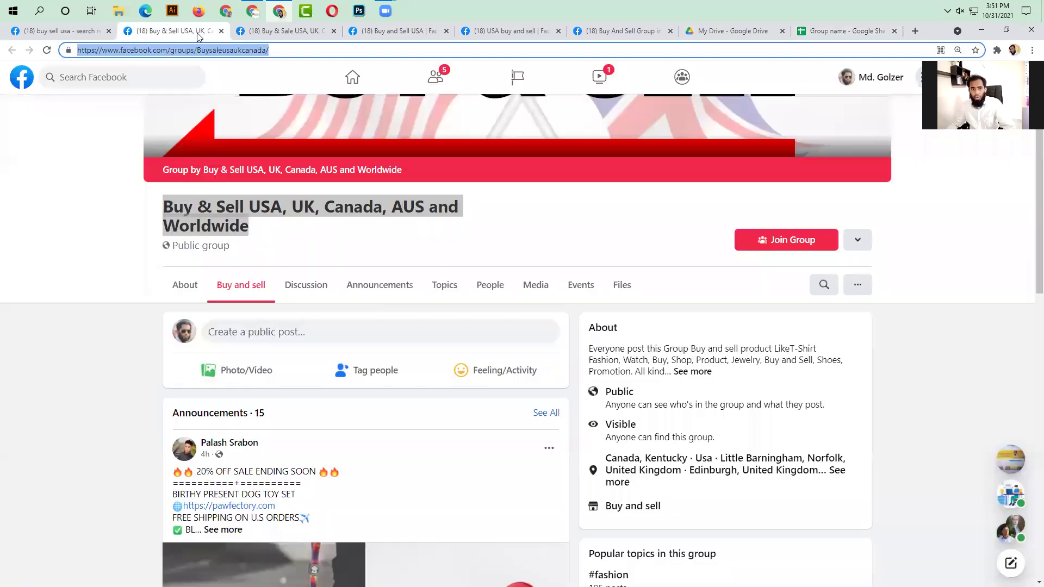
pyautogui.click(35, 377)
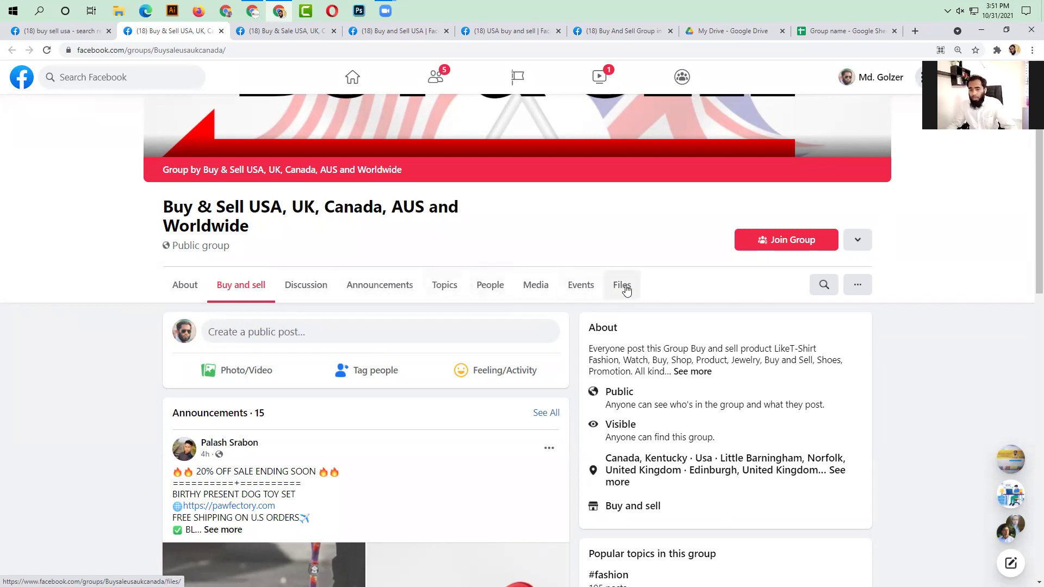
# - Copy the 99,181 member count from the group's People list and return to the sheet
pyautogui.click(494, 287)
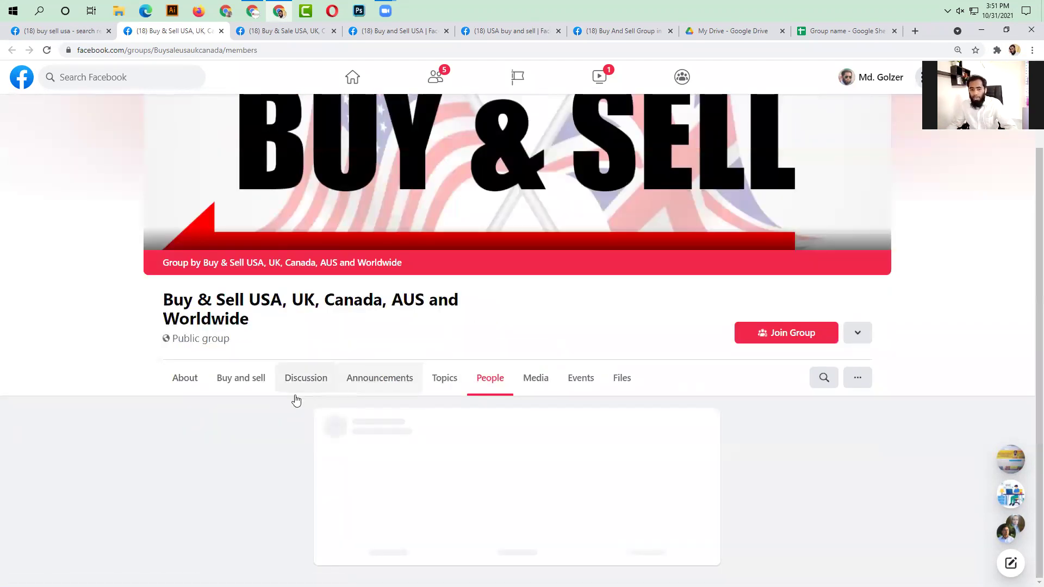
pyautogui.scroll(-1, 443, 405)
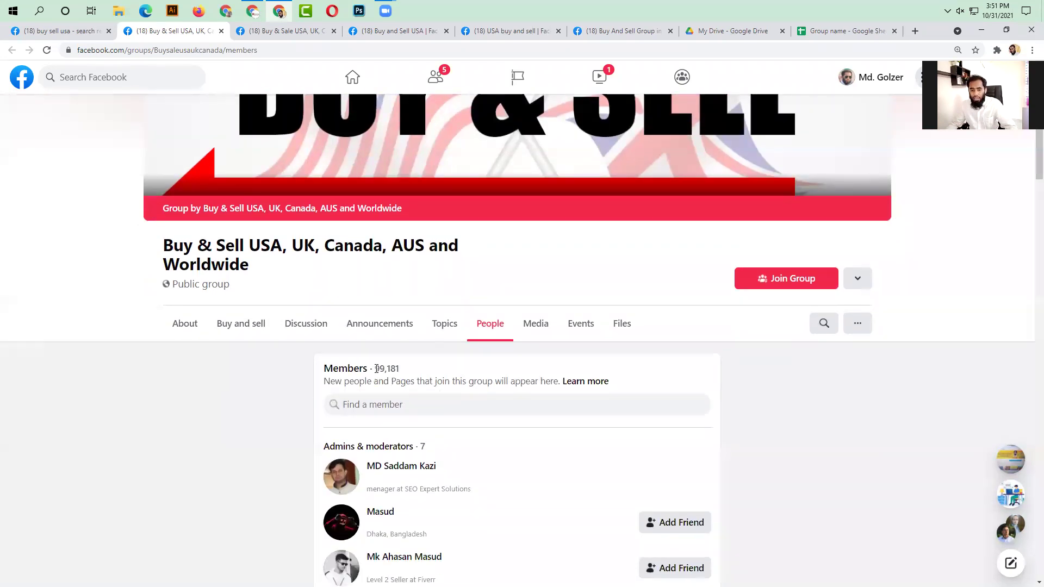
pyautogui.moveTo(375, 367); pyautogui.dragTo(409, 370)
pyautogui.hotkey('ctrl', 'c')
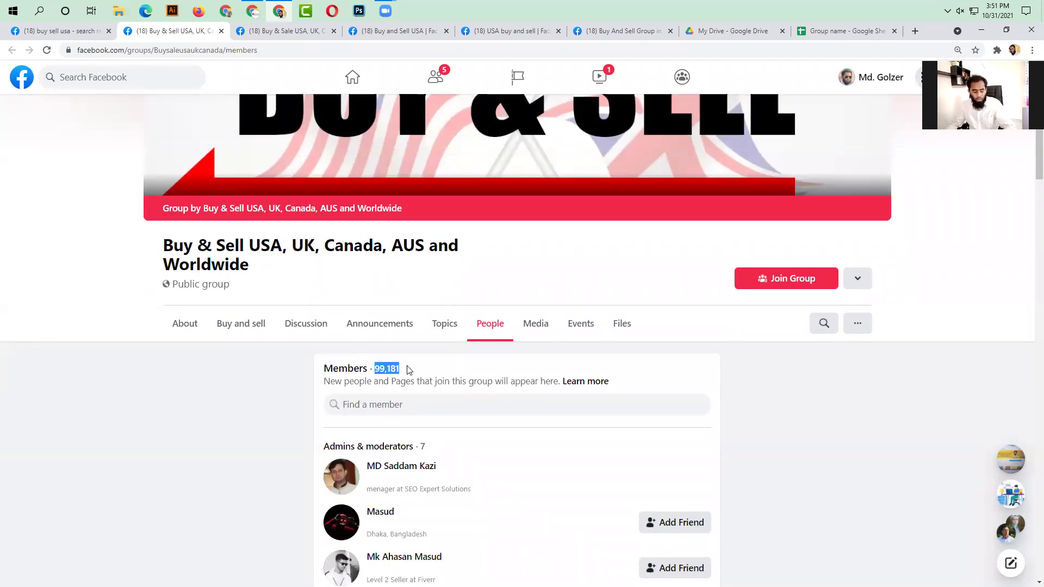
pyautogui.click(841, 32)
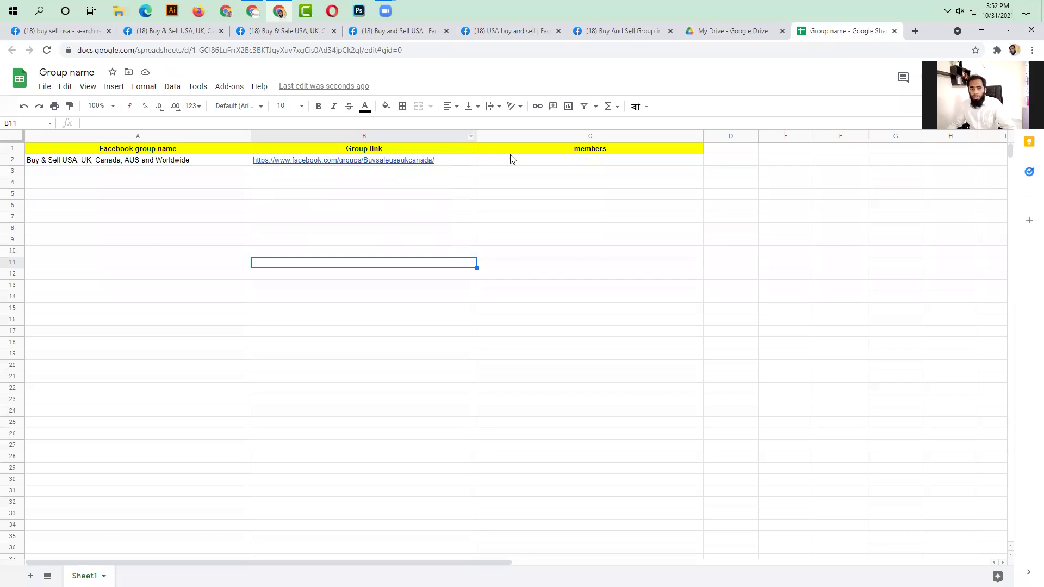
# - Paste 99,181 into C2 to complete row 2, then return to the Facebook tabs
pyautogui.doubleClick(557, 163)
pyautogui.hotkey('ctrl', 'v')
pyautogui.click(579, 253)
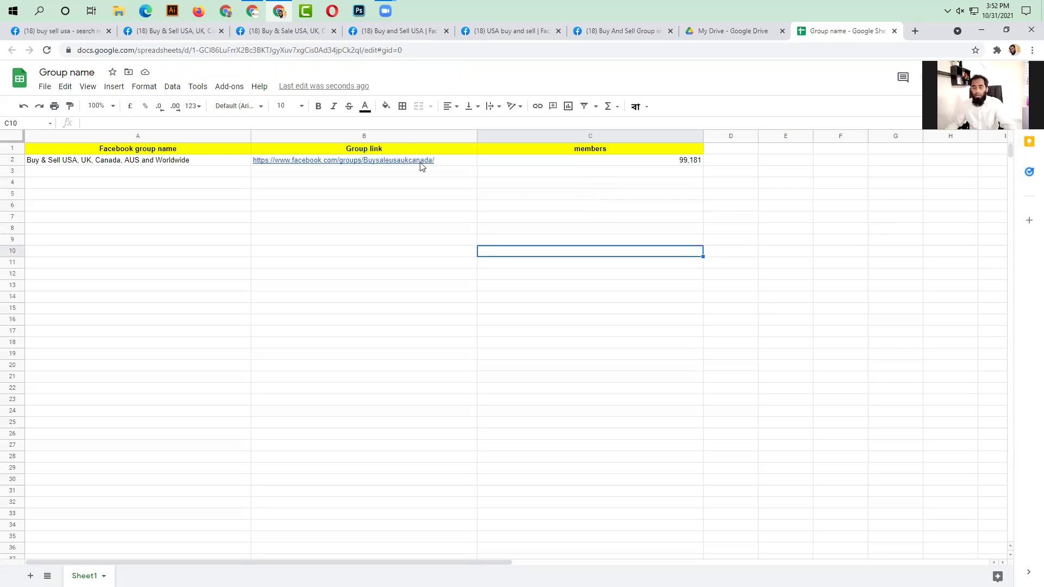
pyautogui.click(298, 33)
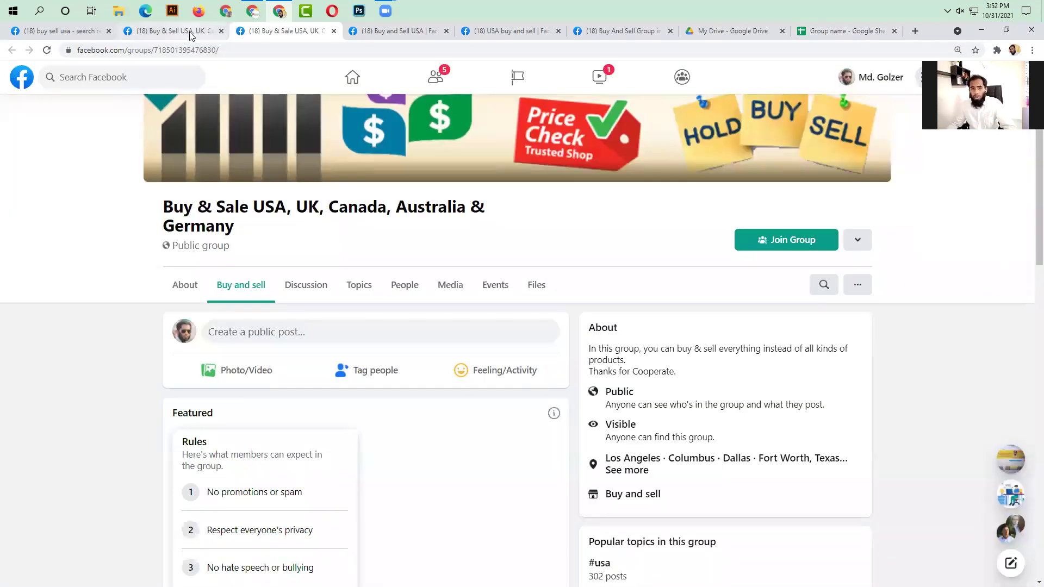
# - Close the finished group's tab and open the Buy and Sell USA group page (46.2K members)
pyautogui.click(176, 33)
pyautogui.click(261, 31)
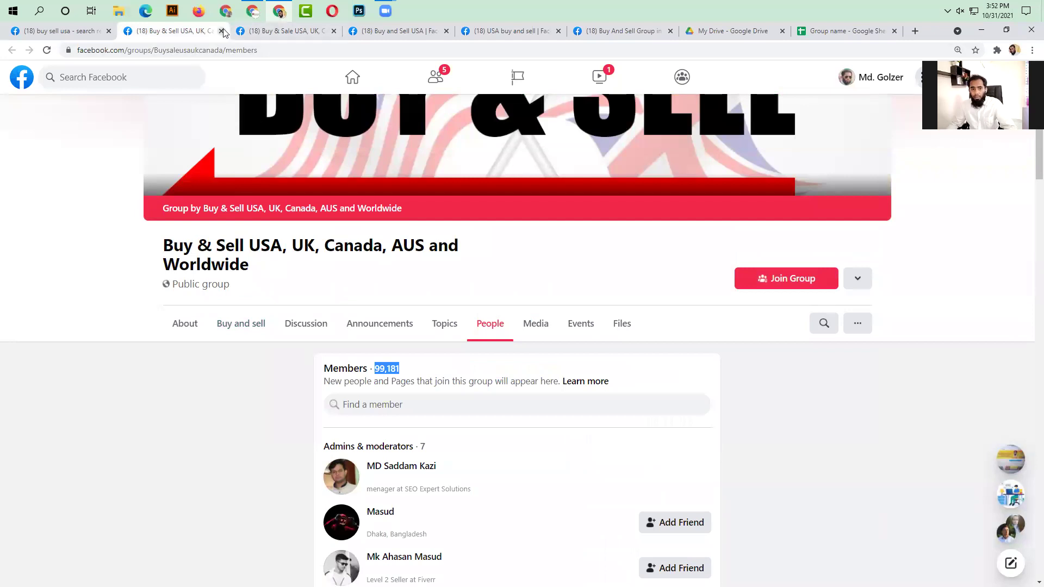
pyautogui.click(221, 31)
pyautogui.click(83, 34)
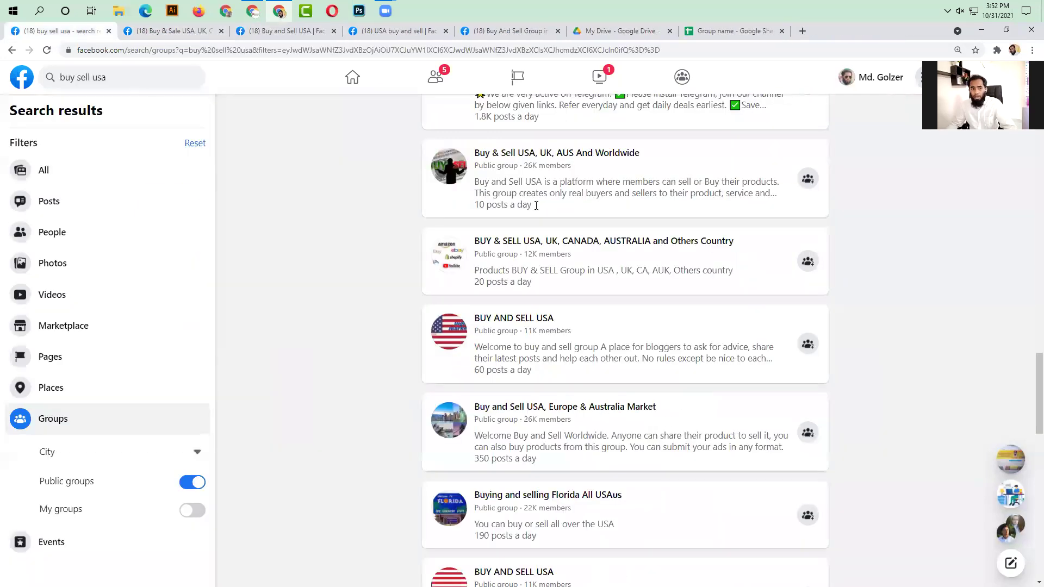
pyautogui.scroll(15, 575, 294)
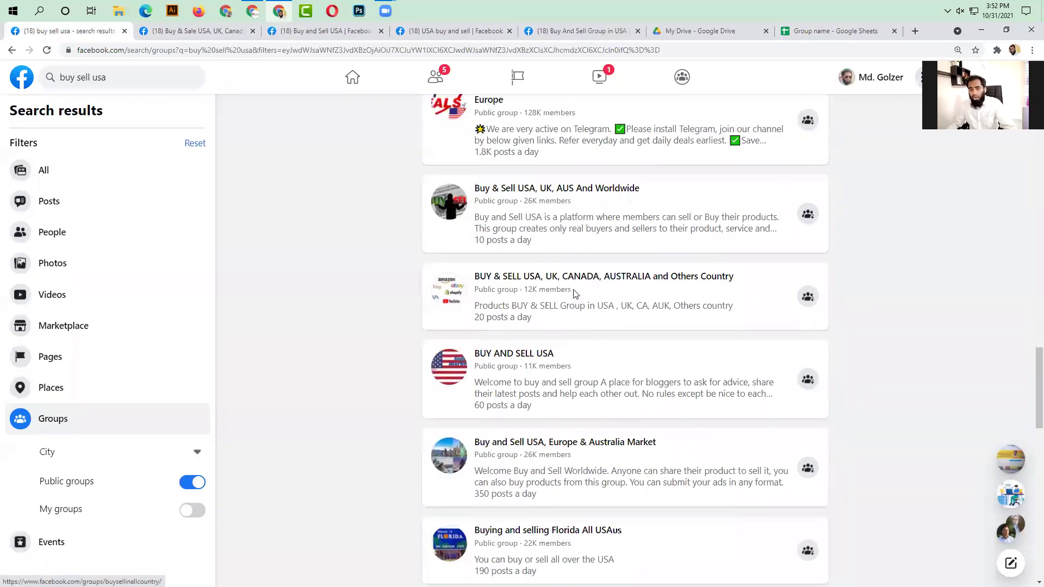
pyautogui.scroll(7, 572, 303)
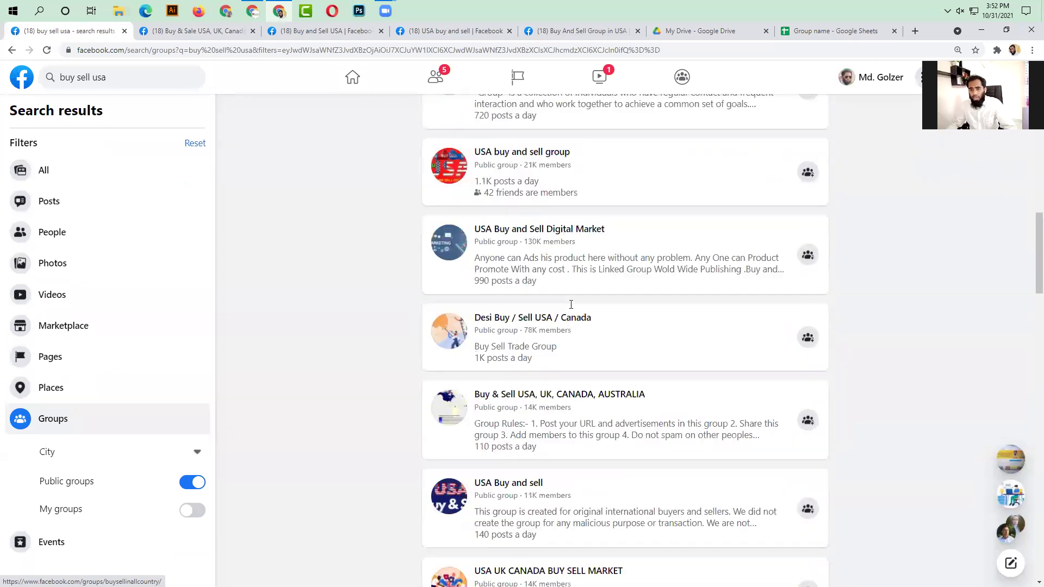
pyautogui.scroll(3, 557, 305)
pyautogui.scroll(10, 557, 305)
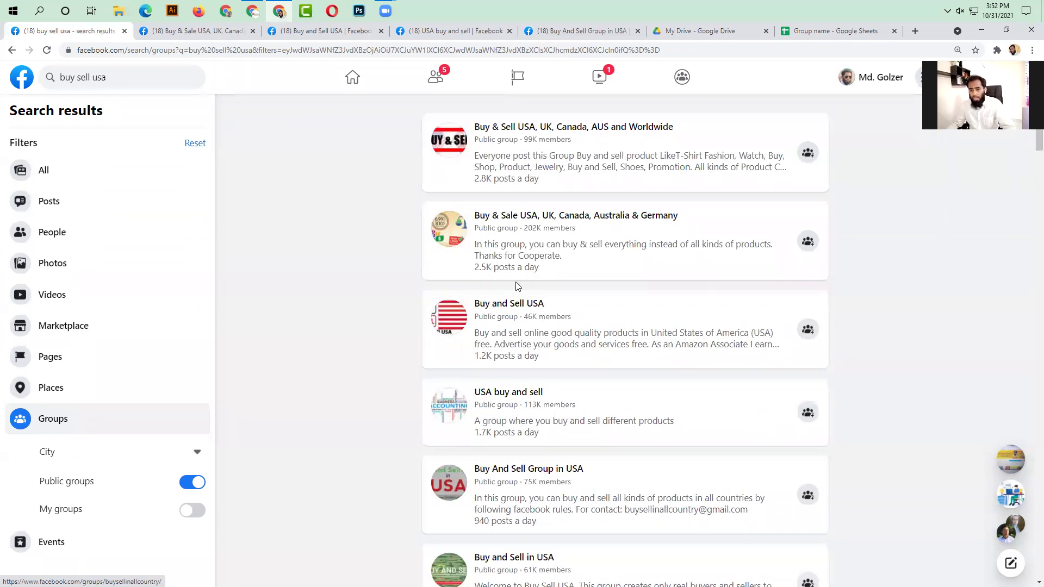
pyautogui.moveTo(492, 472)
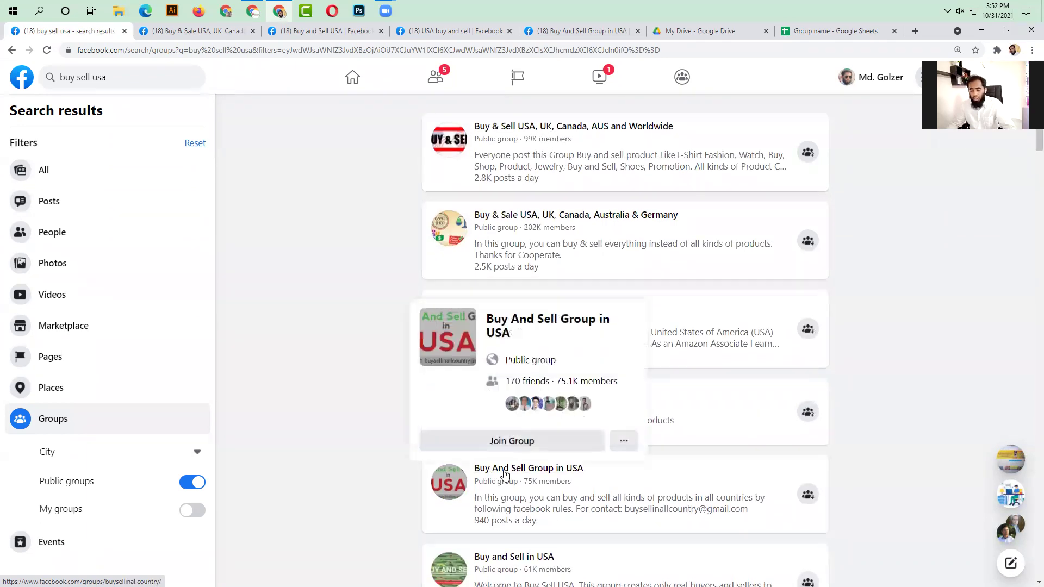
pyautogui.scroll(-4, 506, 469)
pyautogui.scroll(-4, 506, 468)
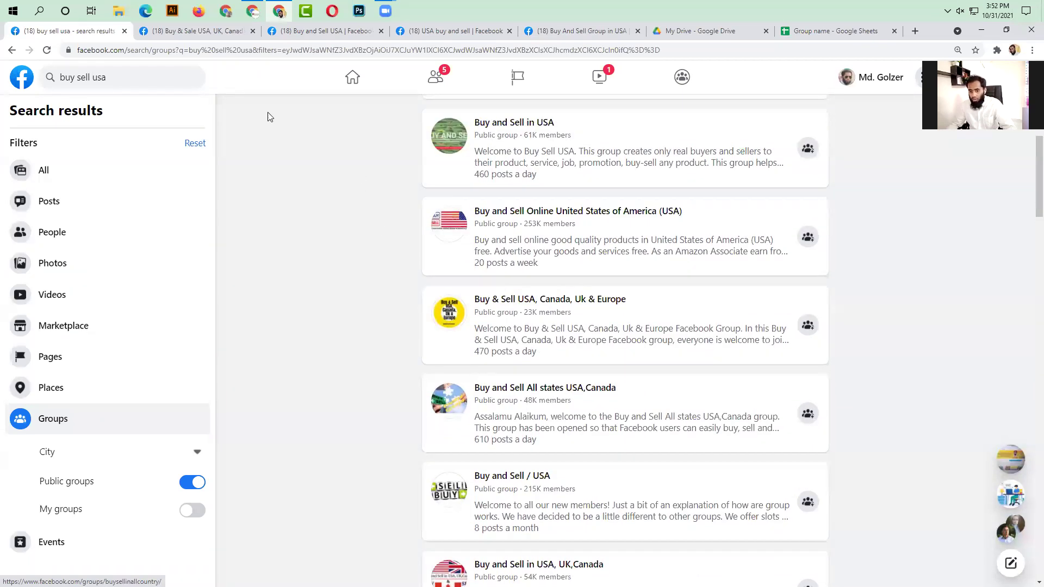
pyautogui.click(298, 30)
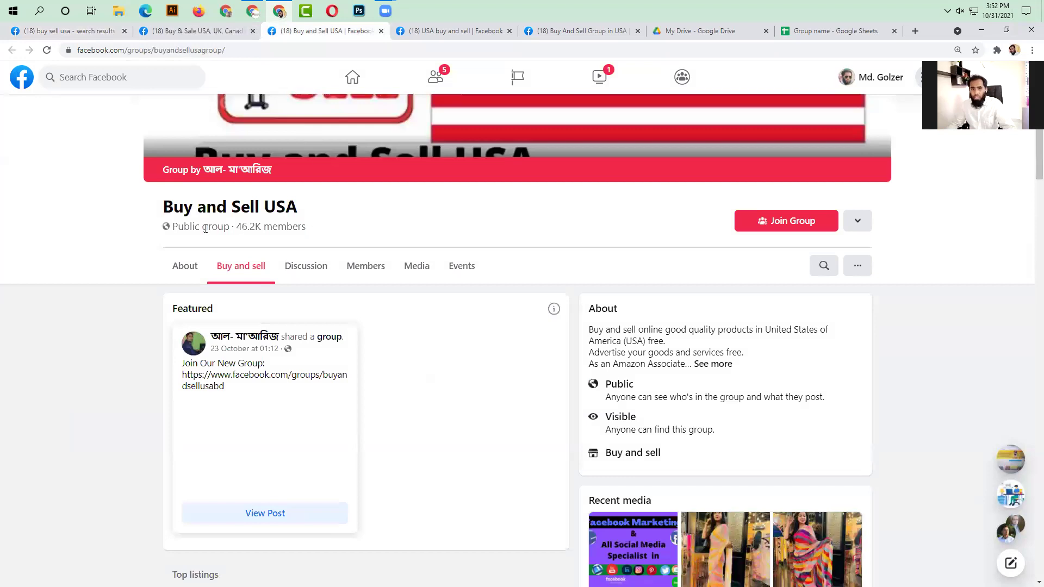
# - Copy the group name 'Buy and Sell USA' into cell A3
pyautogui.scroll(2, 205, 228)
pyautogui.moveTo(316, 315); pyautogui.dragTo(163, 302)
pyautogui.hotkey('ctrl', 'c')
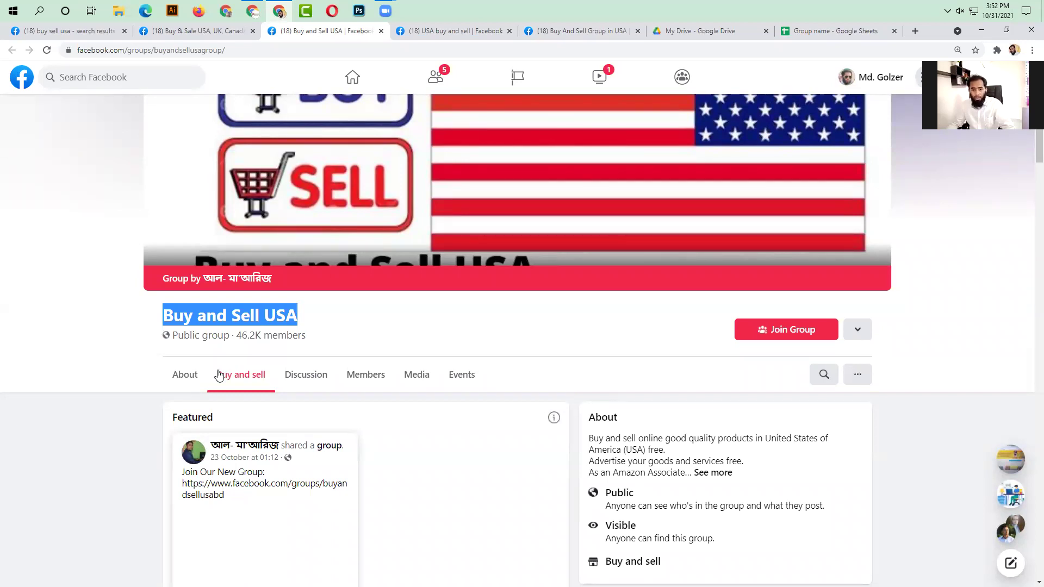
pyautogui.click(837, 32)
pyautogui.doubleClick(222, 171)
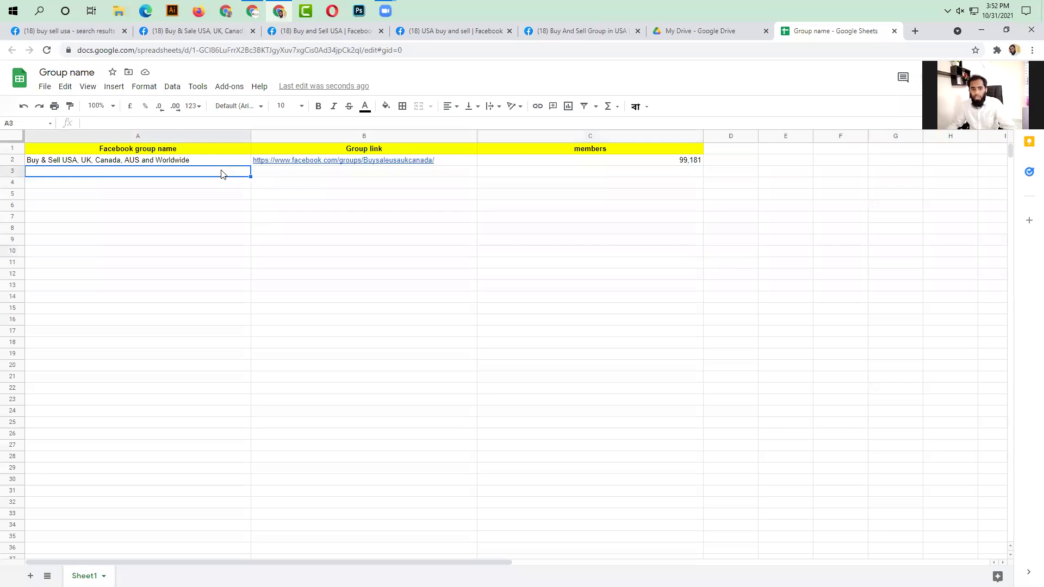
pyautogui.hotkey('ctrl', 'v')
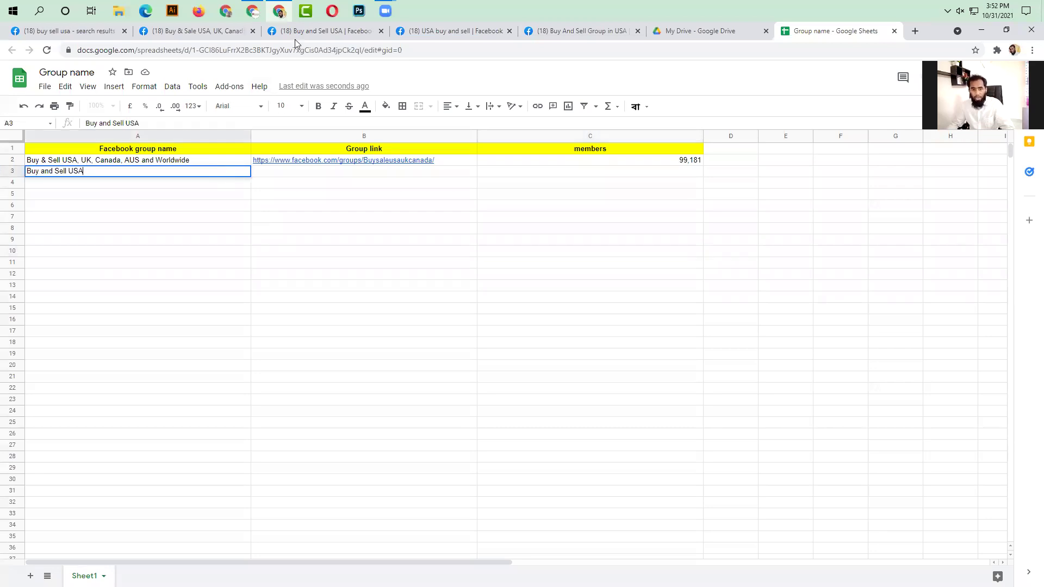
# - Copy the Buy and Sell USA group's web address into B3
pyautogui.click(249, 34)
pyautogui.click(303, 34)
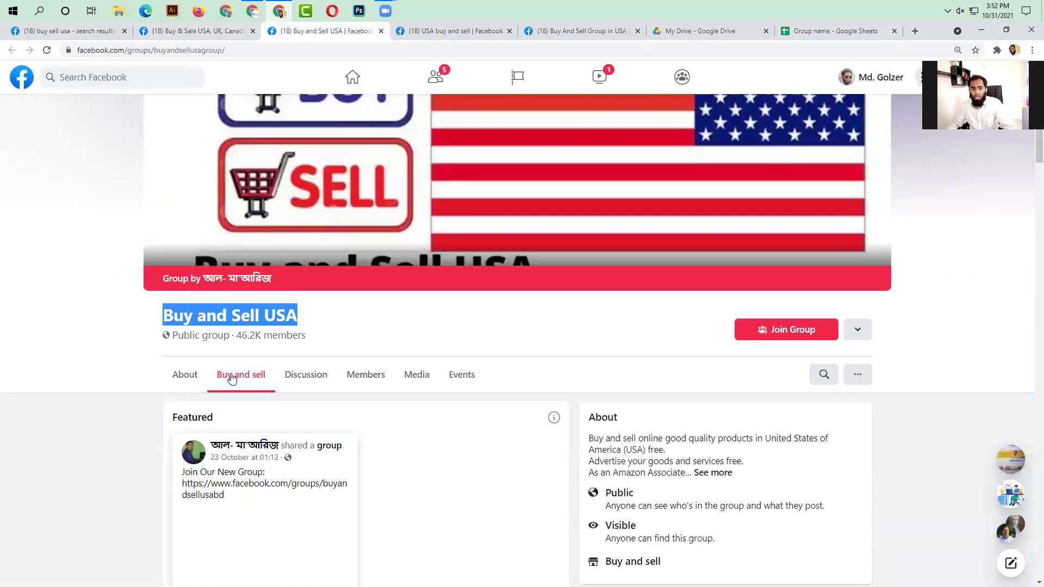
pyautogui.click(261, 49)
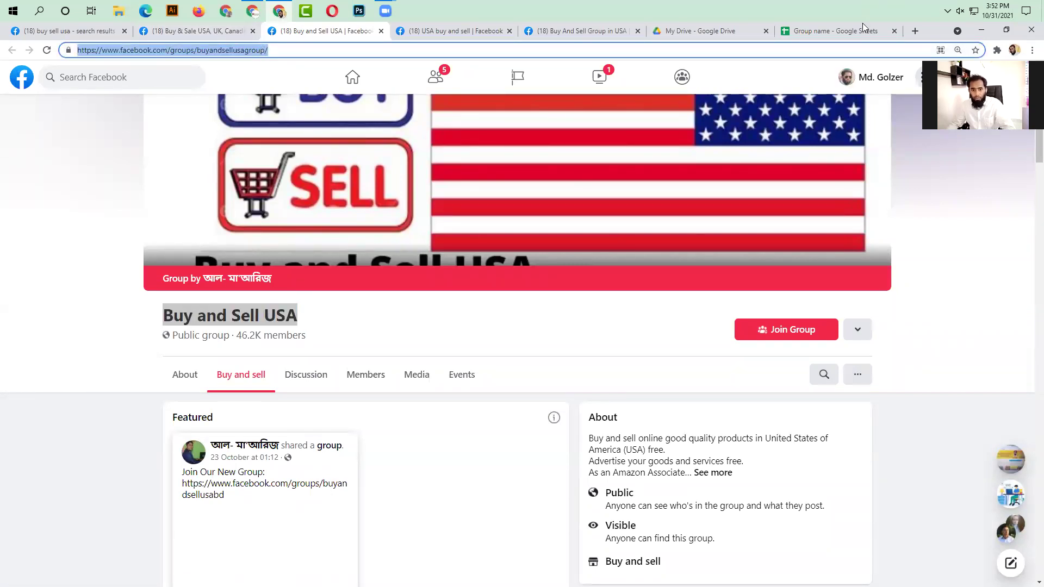
pyautogui.click(831, 34)
pyautogui.doubleClick(431, 173)
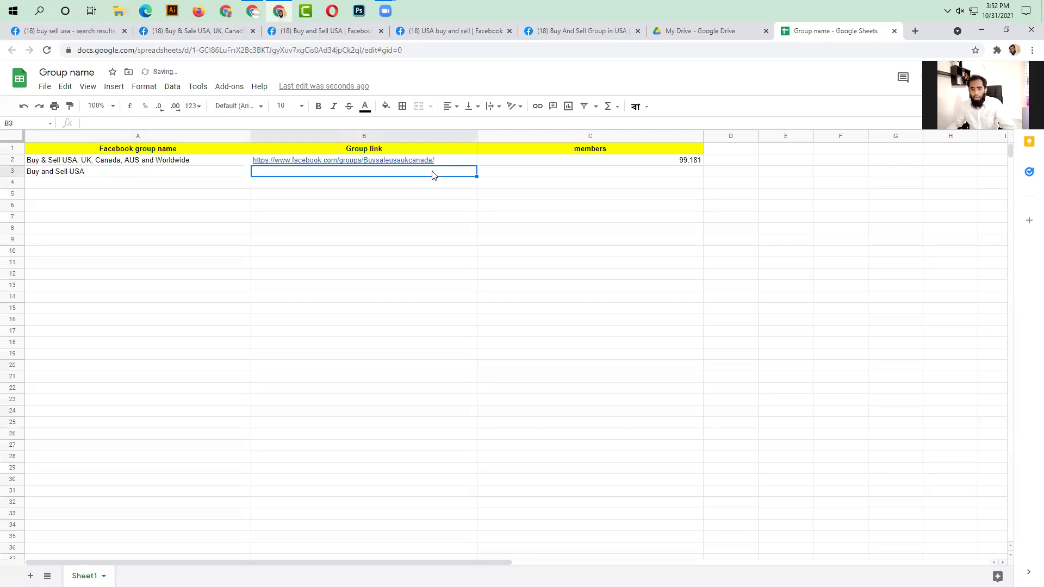
pyautogui.write('https://www.facebook.com/groups/buyandsellusagroup/')
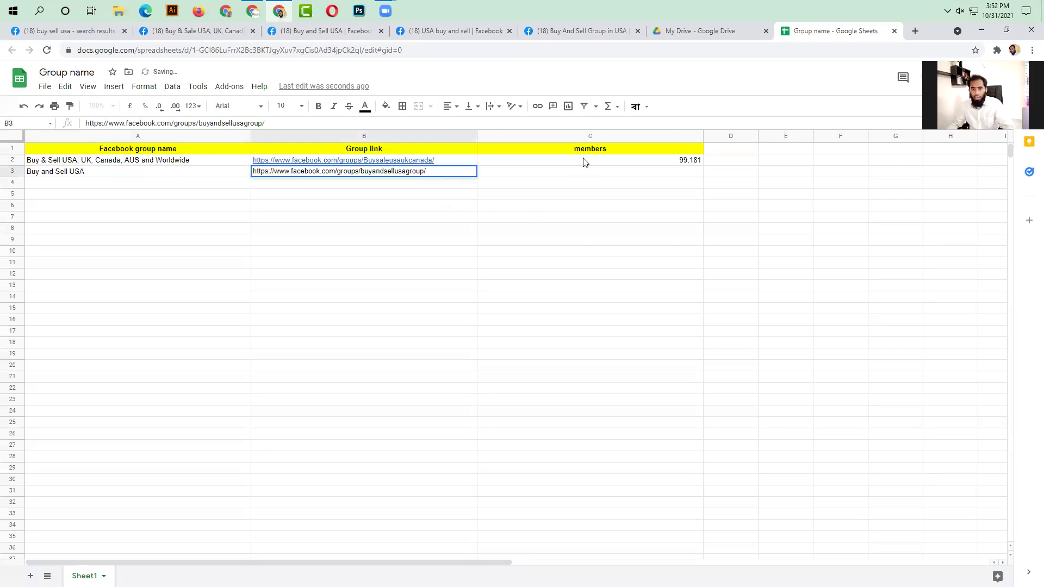
pyautogui.click(567, 174)
# - Back on the Buy and Sell USA page, select its member count
pyautogui.click(227, 36)
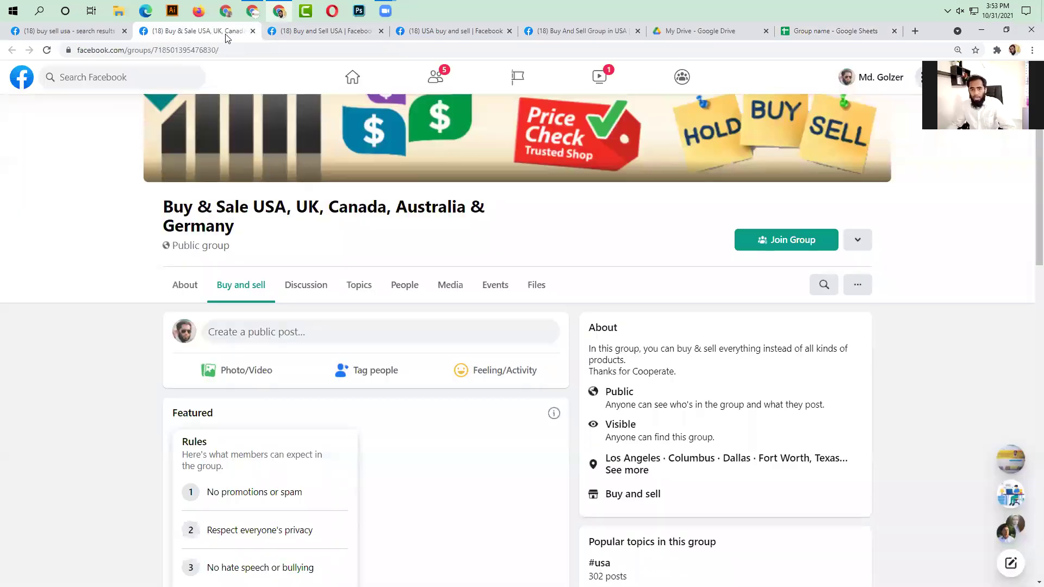
pyautogui.click(343, 31)
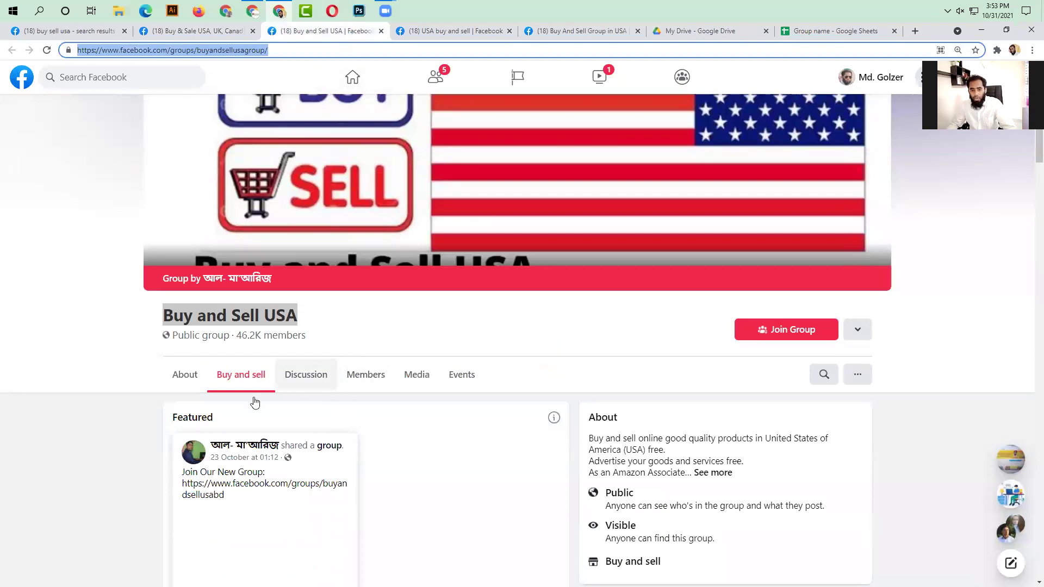
pyautogui.click(99, 432)
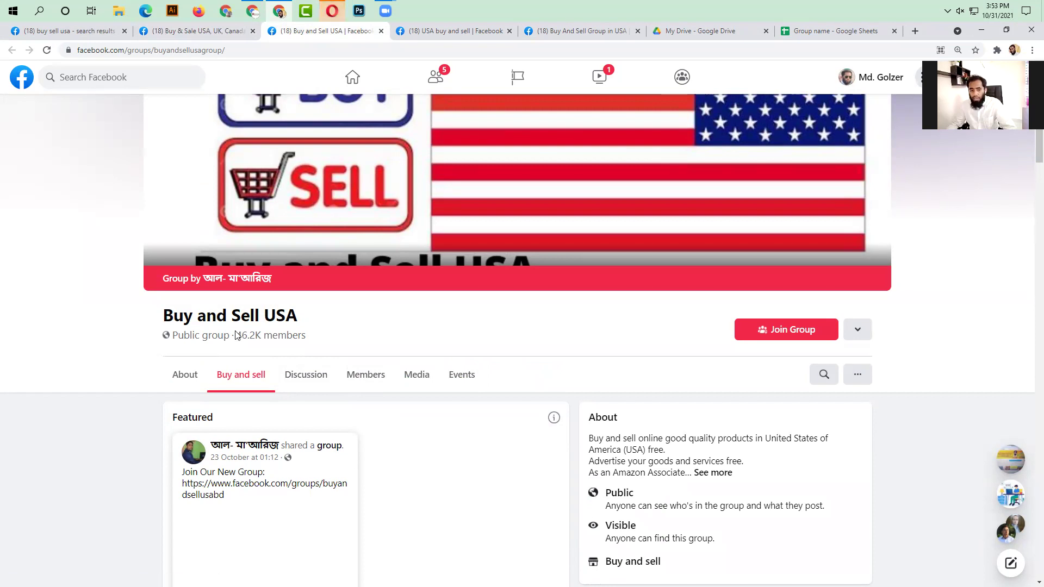
pyautogui.moveTo(237, 335); pyautogui.dragTo(258, 331)
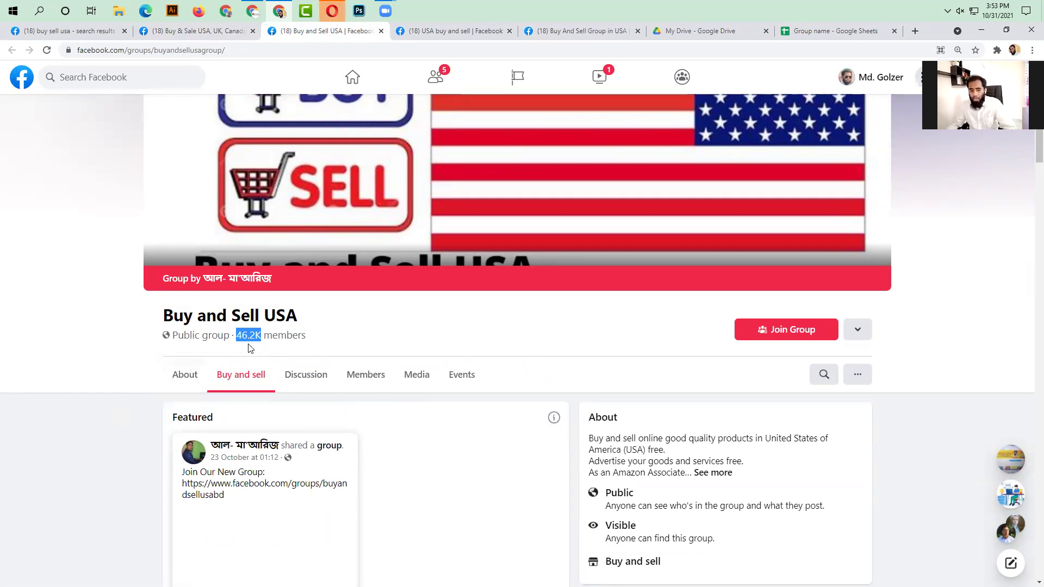
# - Paste the exact member count 46,222 into C3 and close the first recorded group's page
pyautogui.click(374, 377)
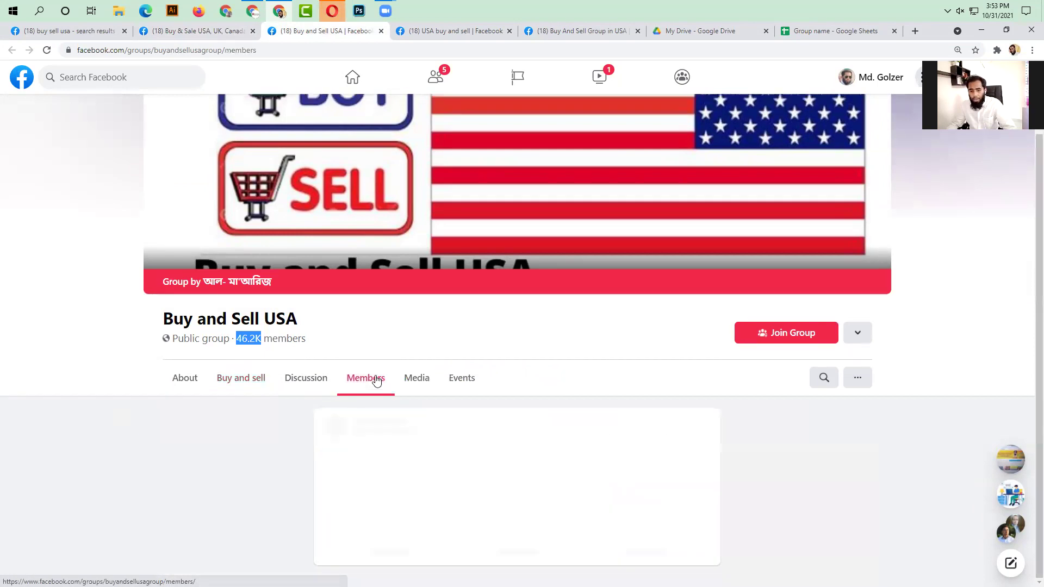
pyautogui.scroll(-2, 449, 422)
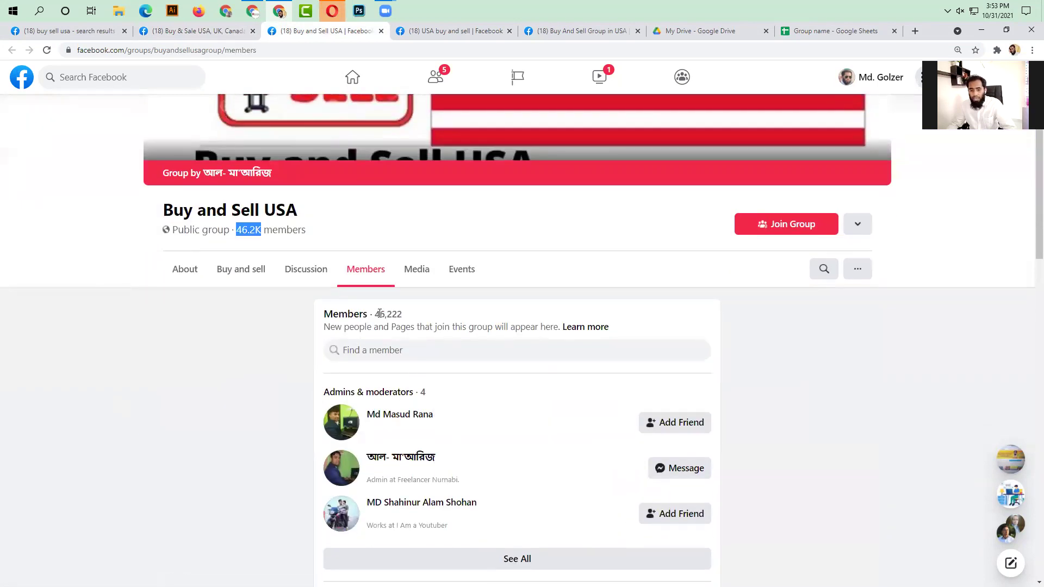
pyautogui.moveTo(374, 316); pyautogui.dragTo(419, 316)
pyautogui.hotkey('ctrl', 'c')
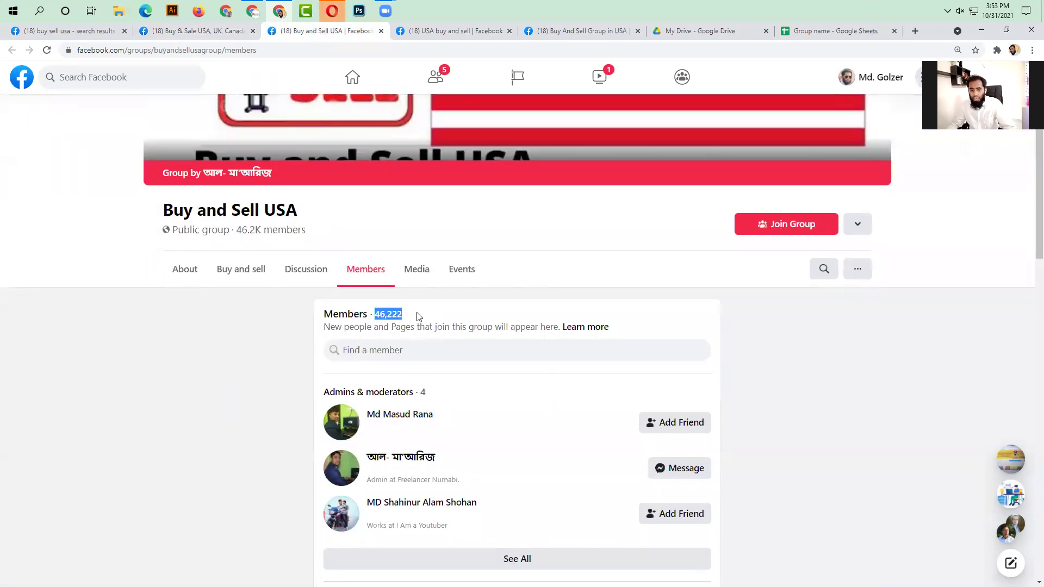
pyautogui.click(816, 32)
pyautogui.doubleClick(529, 173)
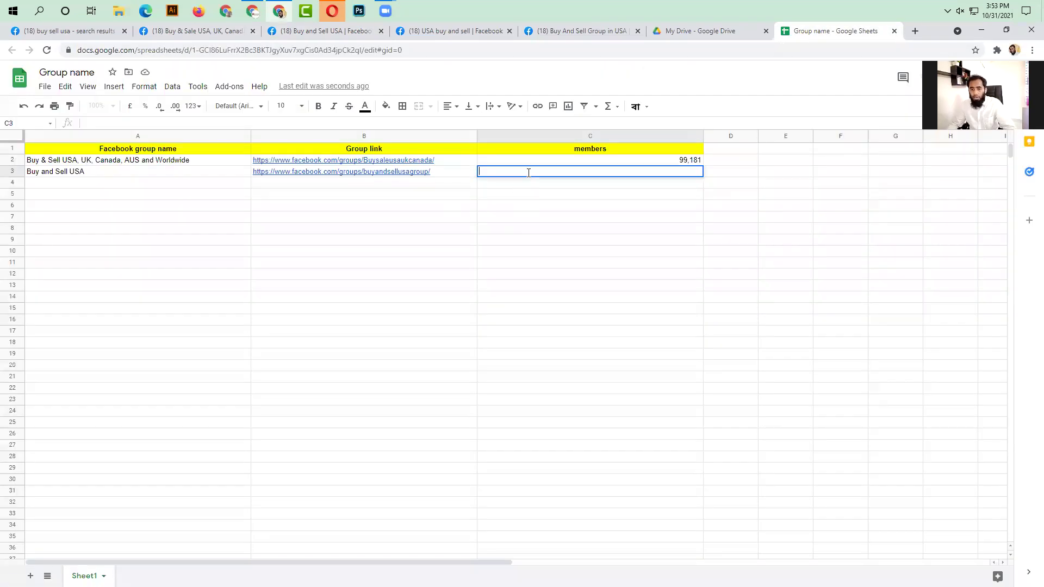
pyautogui.hotkey('ctrl', 'v')
pyautogui.click(481, 286)
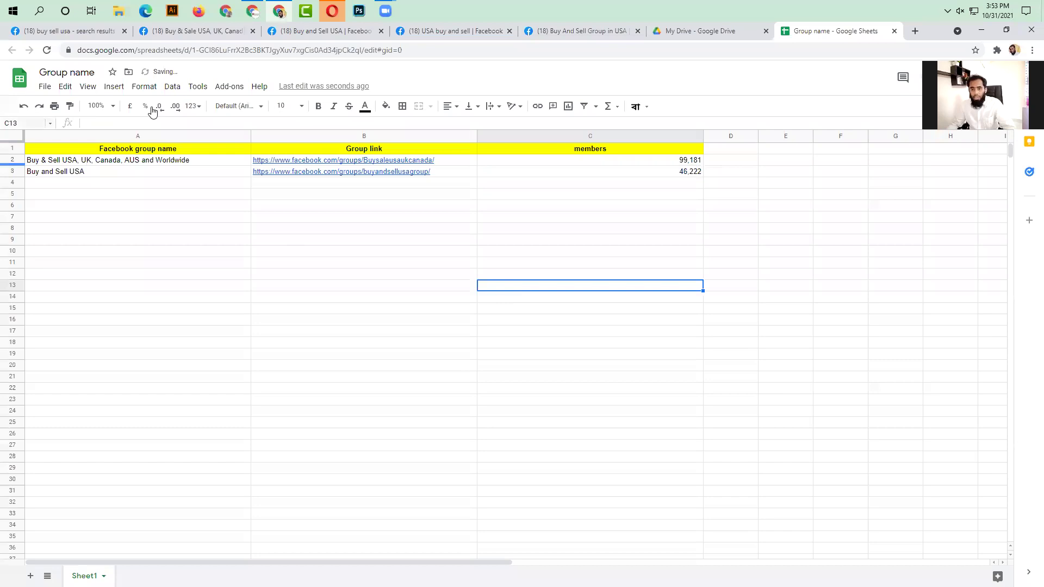
pyautogui.click(303, 31)
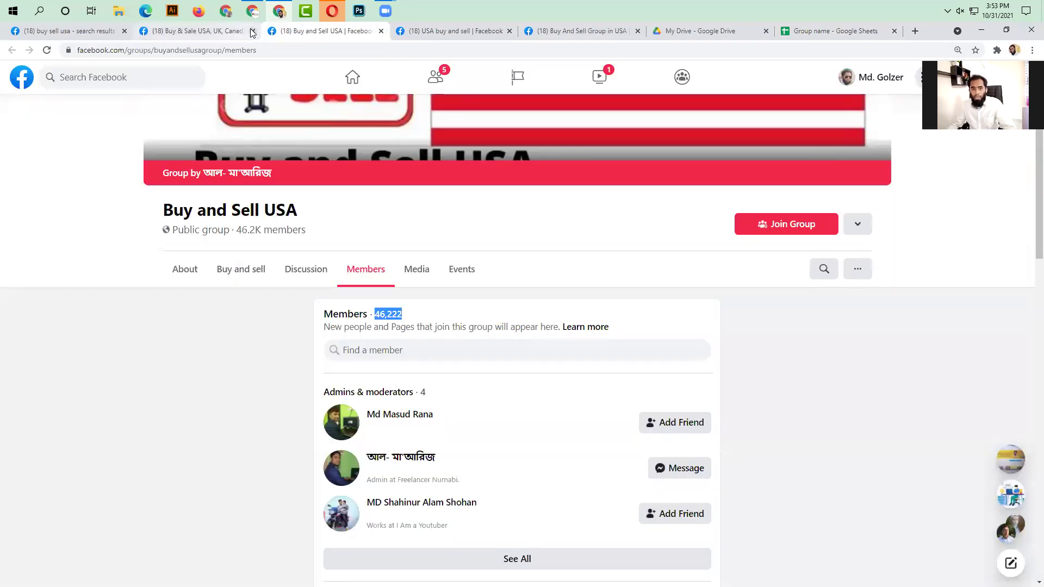
pyautogui.click(252, 30)
# - Copy the group name 'USA buy and sell' into A4 and its web address into B4
pyautogui.click(252, 31)
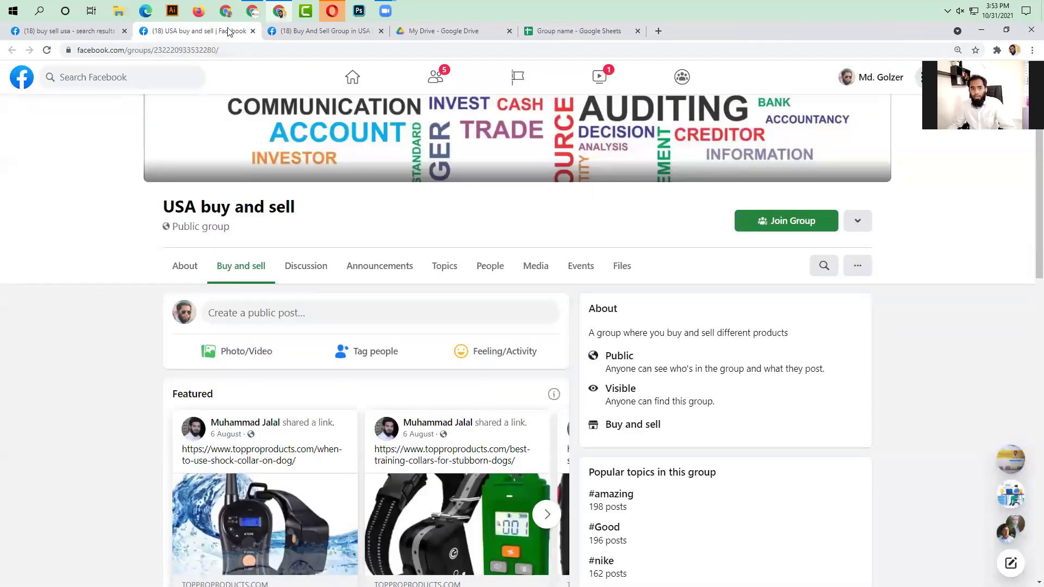
pyautogui.moveTo(136, 210); pyautogui.dragTo(317, 208)
pyautogui.hotkey('ctrl', 'c')
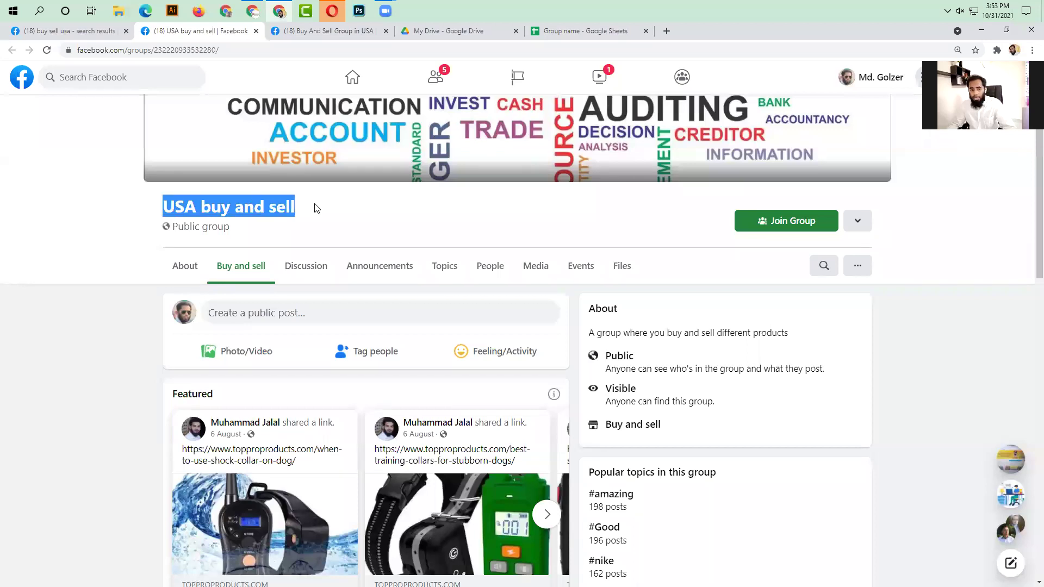
pyautogui.click(592, 32)
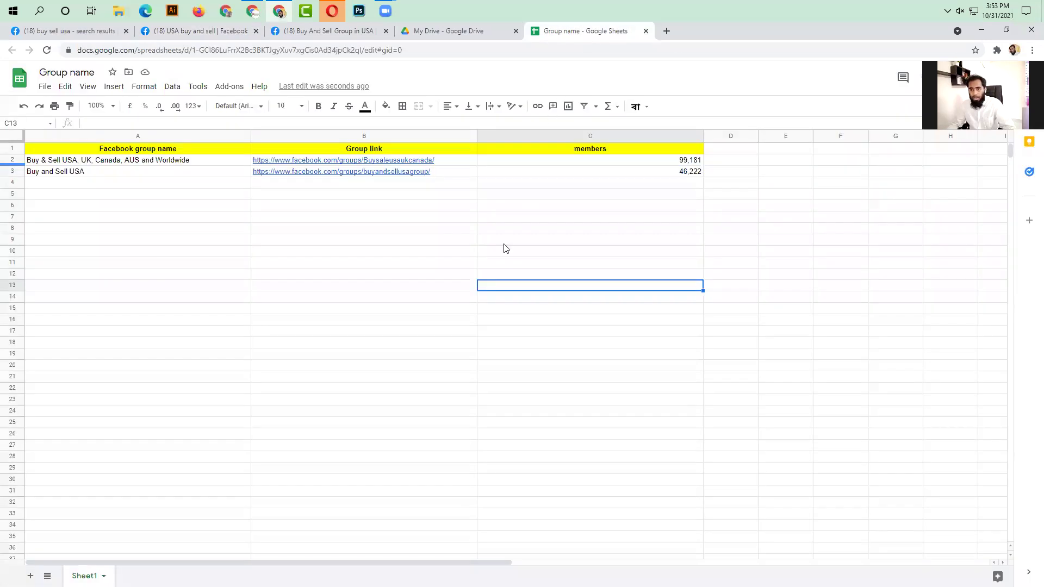
pyautogui.doubleClick(75, 183)
pyautogui.hotkey('ctrl', 'v')
pyautogui.click(215, 32)
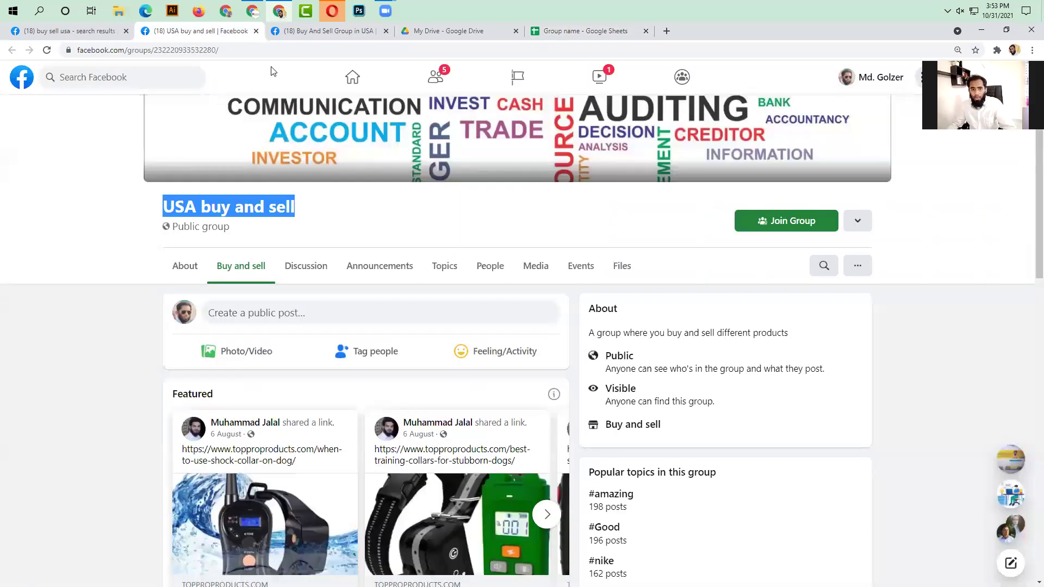
pyautogui.click(280, 50)
pyautogui.hotkey('ctrl', 'c')
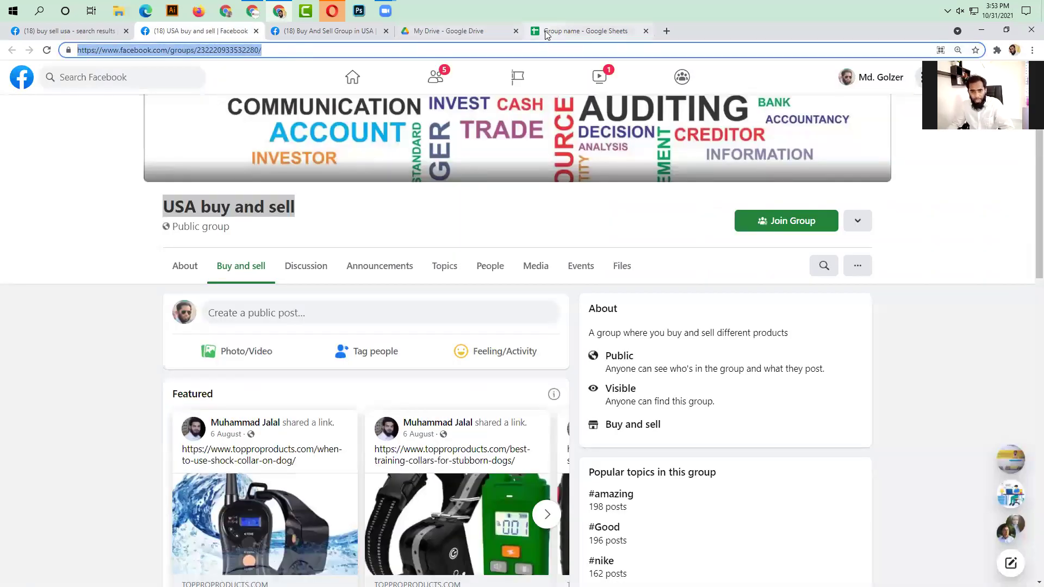
pyautogui.click(601, 31)
pyautogui.doubleClick(344, 181)
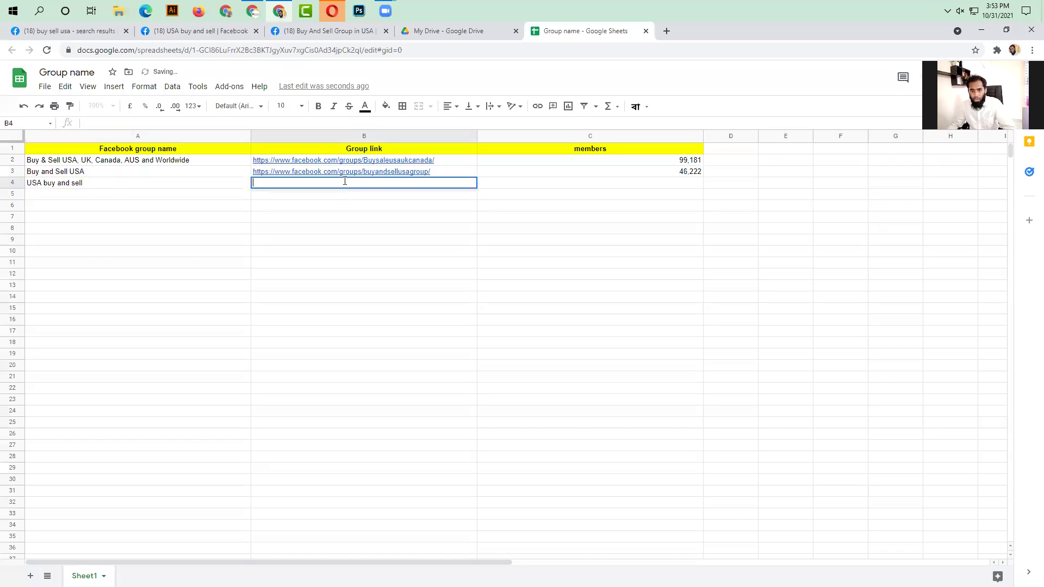
pyautogui.hotkey('ctrl', 'v')
pyautogui.click(314, 249)
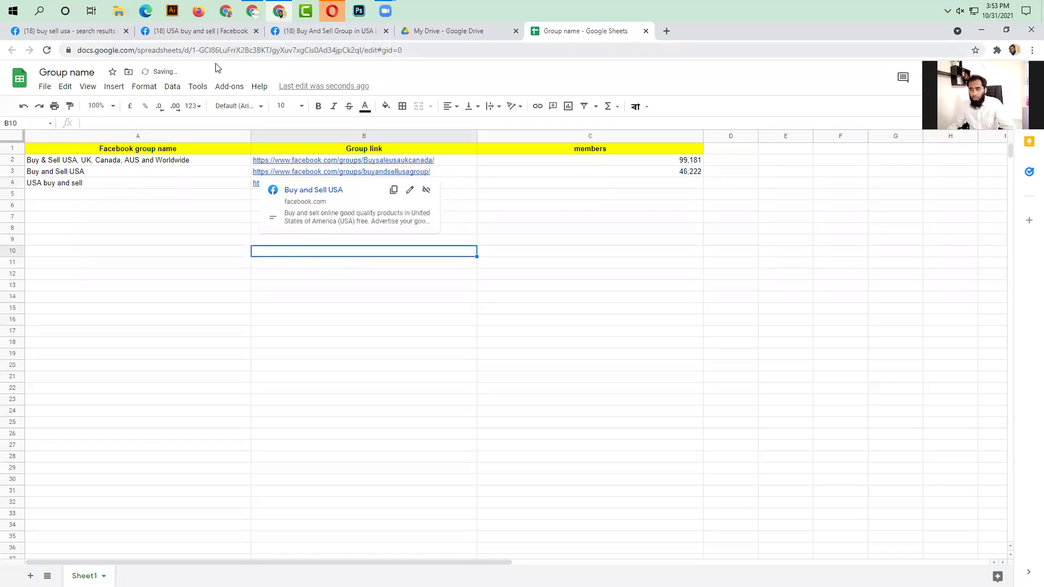
# - Copy the 113,684 member count from the group's People list into C4
pyautogui.click(194, 31)
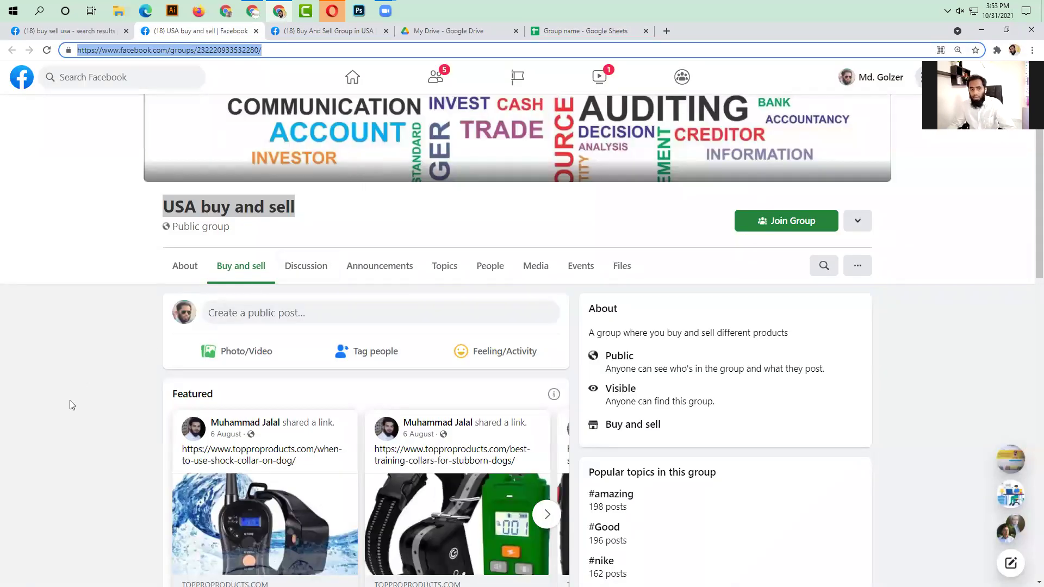
pyautogui.click(179, 198)
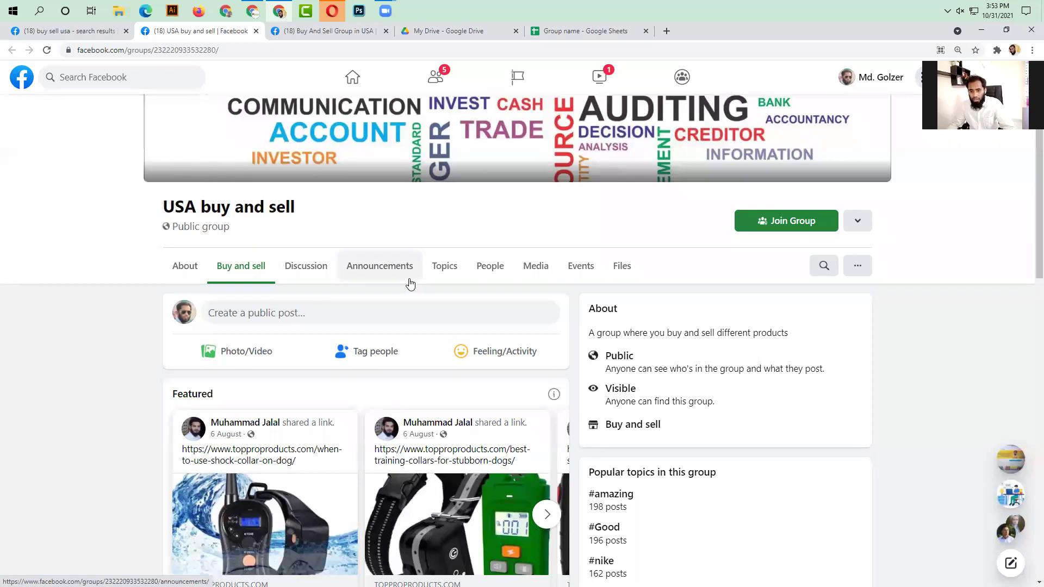
pyautogui.click(491, 268)
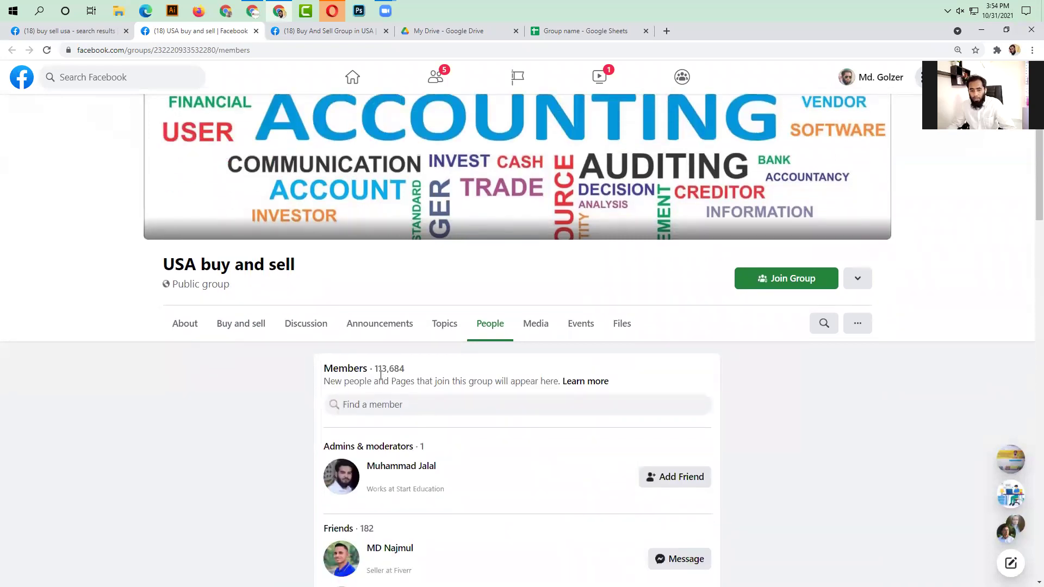
pyautogui.moveTo(375, 369); pyautogui.dragTo(424, 374)
pyautogui.hotkey('ctrl', 'c')
pyautogui.click(630, 32)
pyautogui.doubleClick(601, 182)
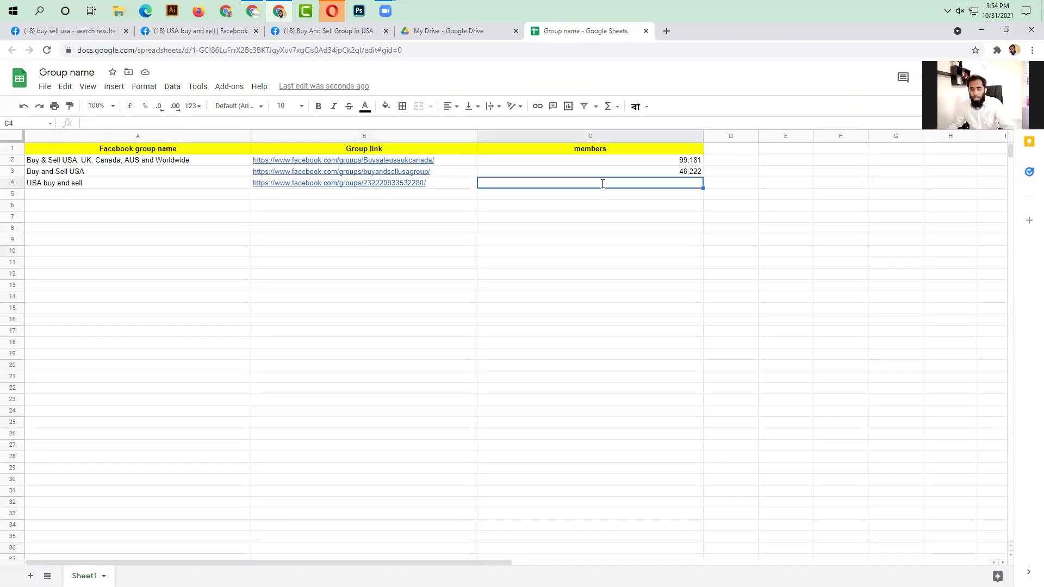
pyautogui.hotkey('ctrl', 'v')
pyautogui.click(553, 245)
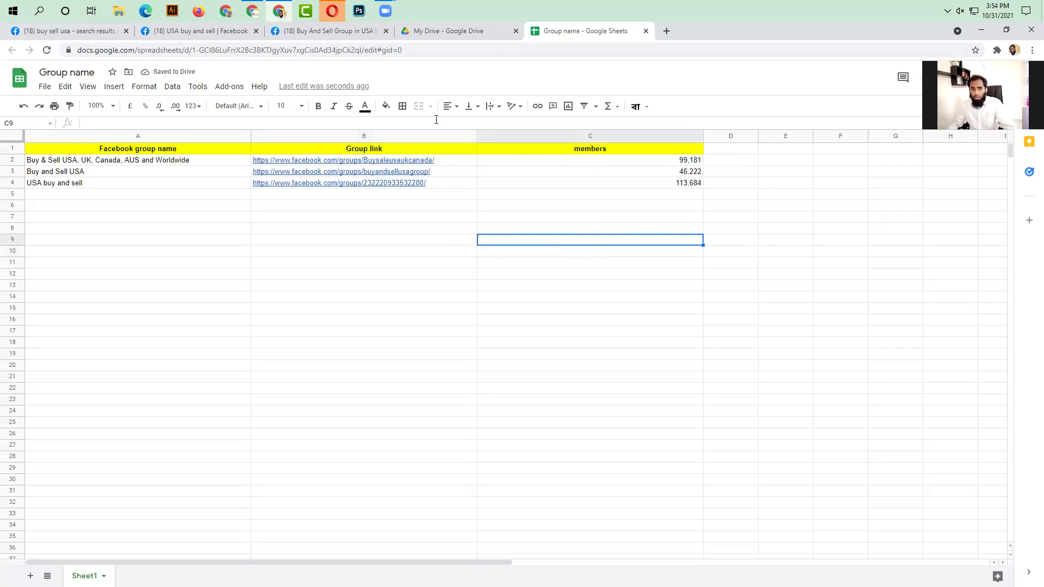
pyautogui.click(84, 32)
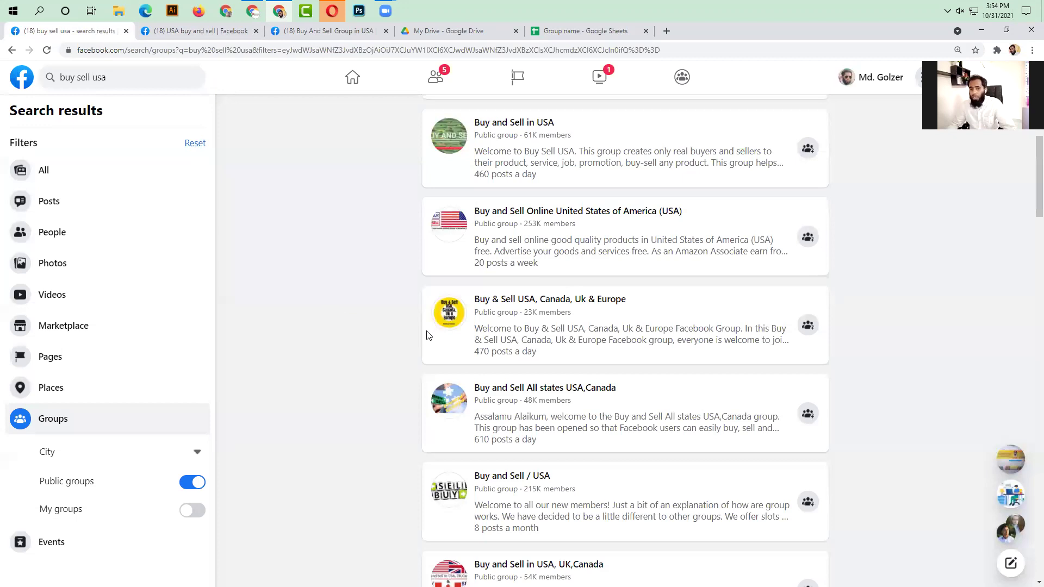
# - Open Buy and Sell in USA and Buy & Sell USA, Canada, Uk & Europe in new tabs
pyautogui.rightClick(523, 122)
pyautogui.click(557, 132)
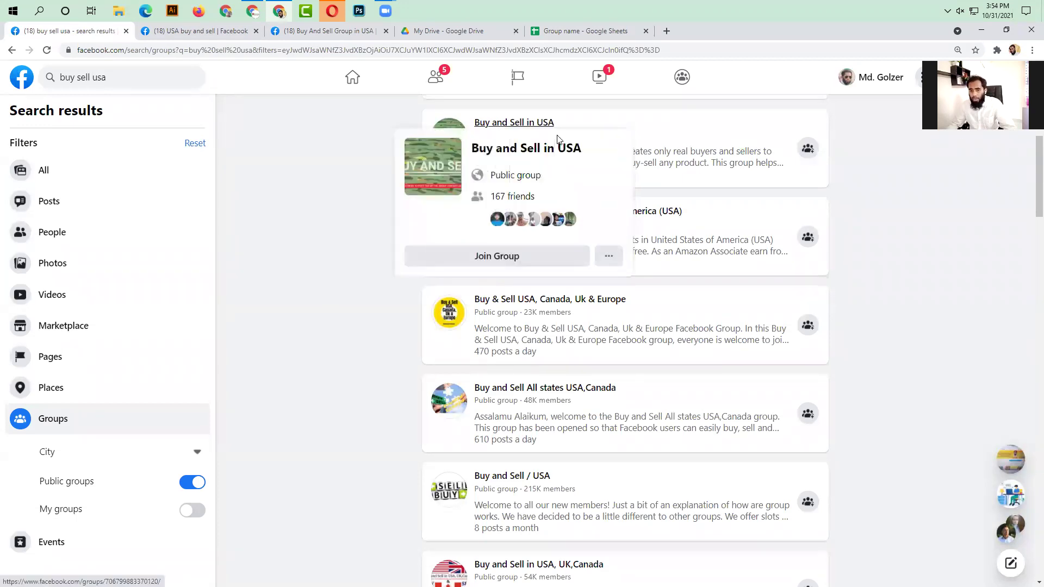
pyautogui.rightClick(532, 303)
pyautogui.click(586, 312)
pyautogui.scroll(-15, 587, 331)
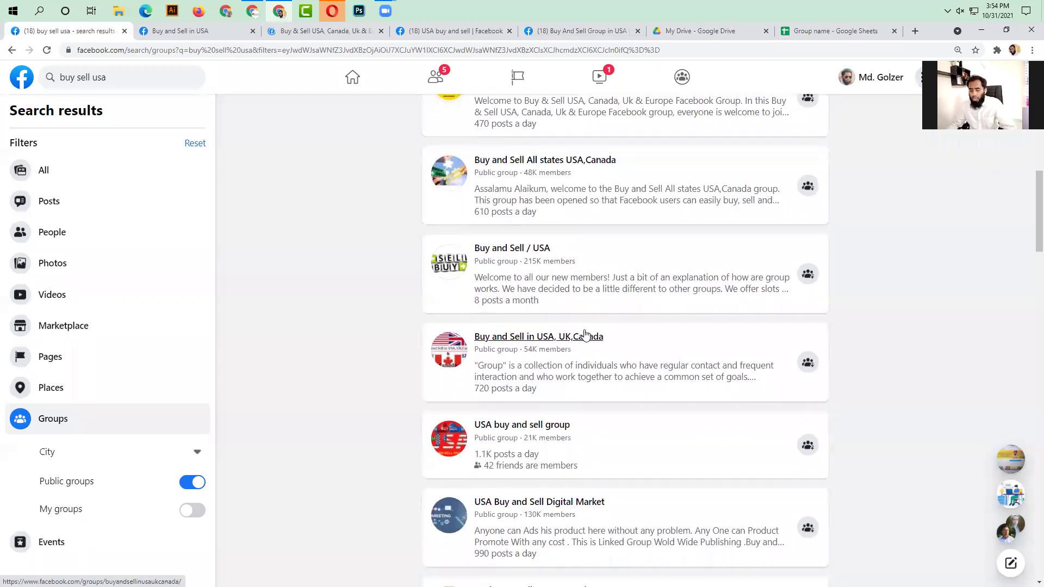
pyautogui.scroll(-20, 578, 336)
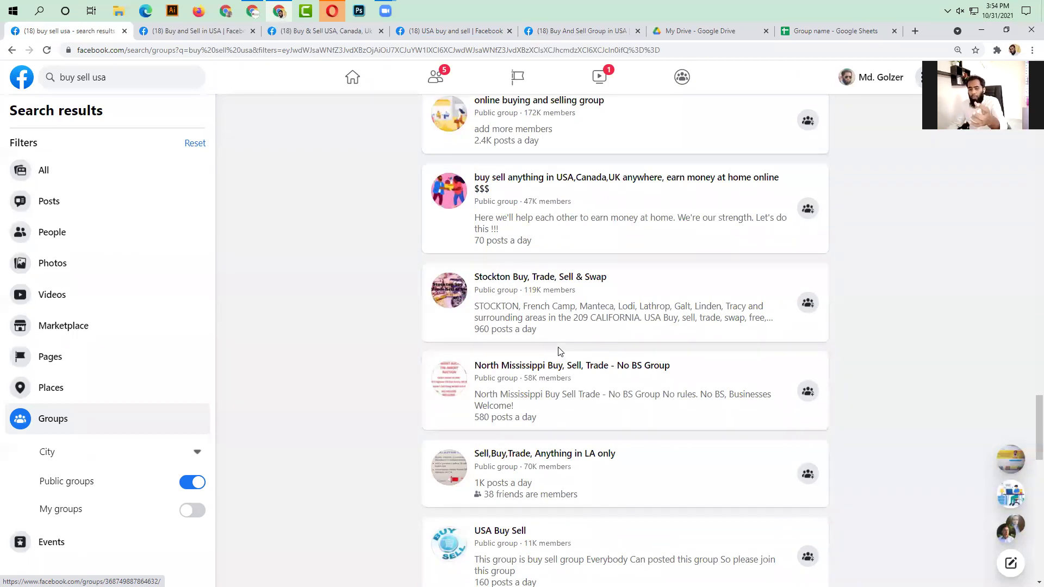
pyautogui.scroll(-1, 560, 351)
# - Back in the spreadsheet, select the group rows from A2 downward
pyautogui.click(825, 32)
pyautogui.click(548, 296)
pyautogui.moveTo(65, 160); pyautogui.dragTo(659, 559)
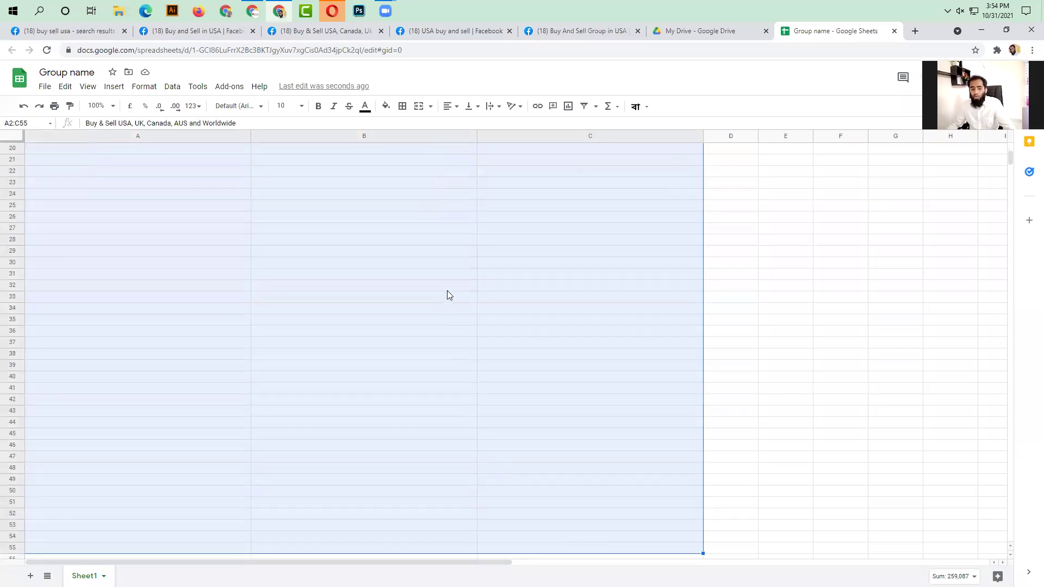
# - Copy the three group rows A2:C4 and paste them into rows 5–13
pyautogui.click(453, 457)
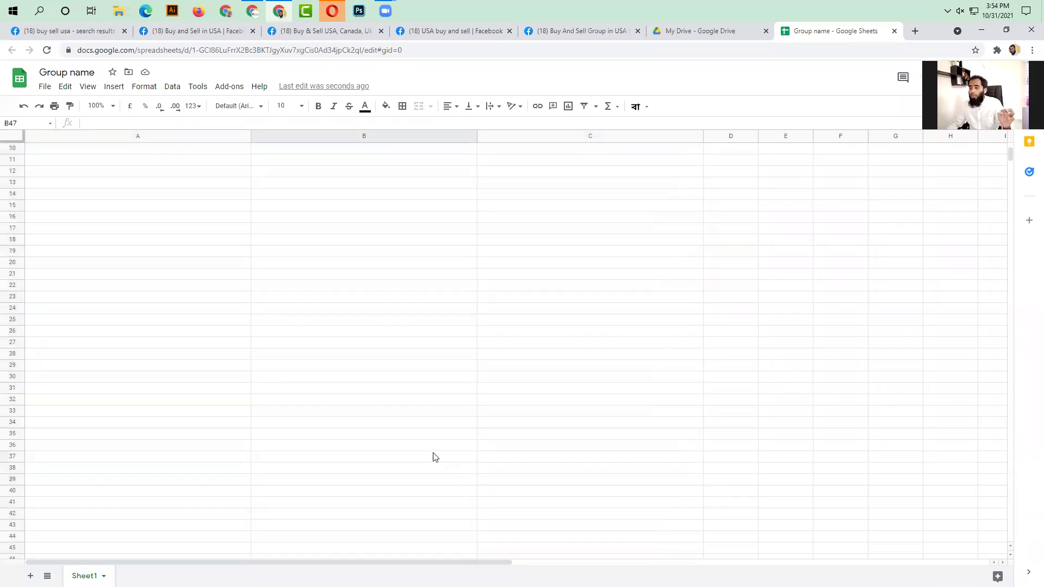
pyautogui.scroll(5, 413, 424)
pyautogui.click(246, 243)
pyautogui.moveTo(105, 165); pyautogui.dragTo(688, 185)
pyautogui.hotkey('ctrl', 'c')
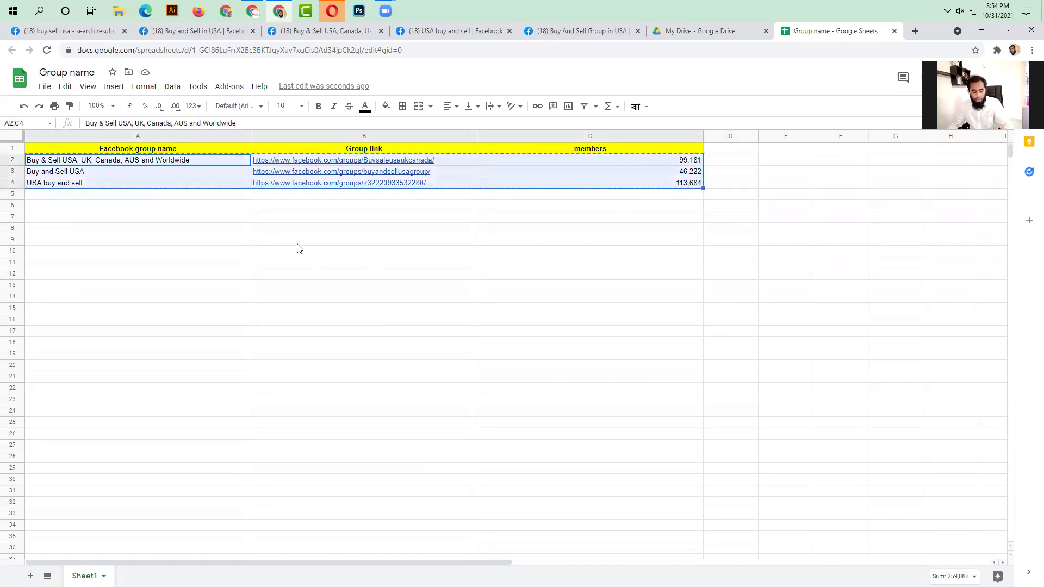
pyautogui.click(48, 197)
pyautogui.hotkey('ctrl', 'v')
pyautogui.click(50, 231)
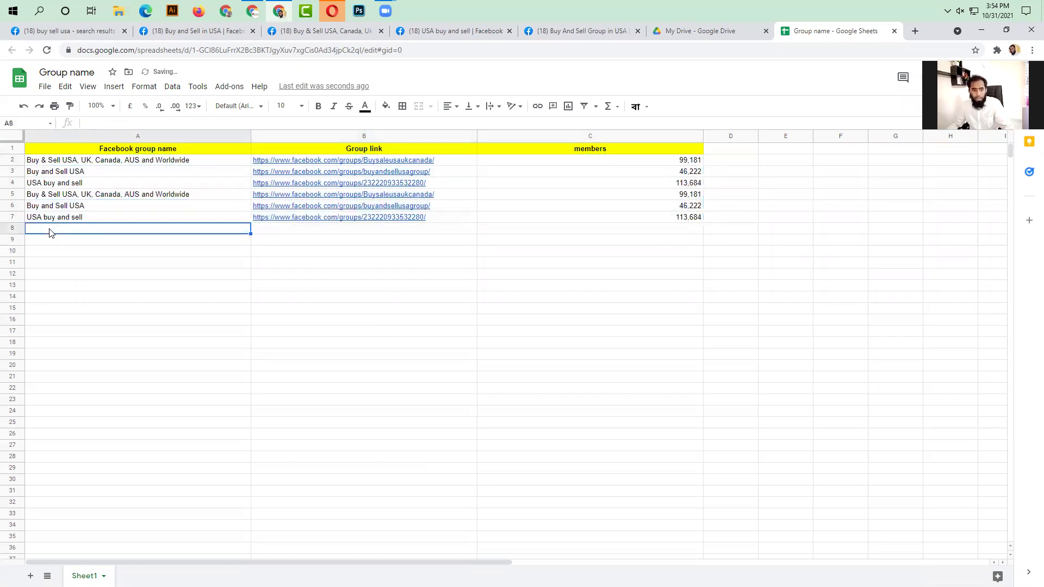
pyautogui.hotkey('ctrl', 'v')
pyautogui.click(67, 264)
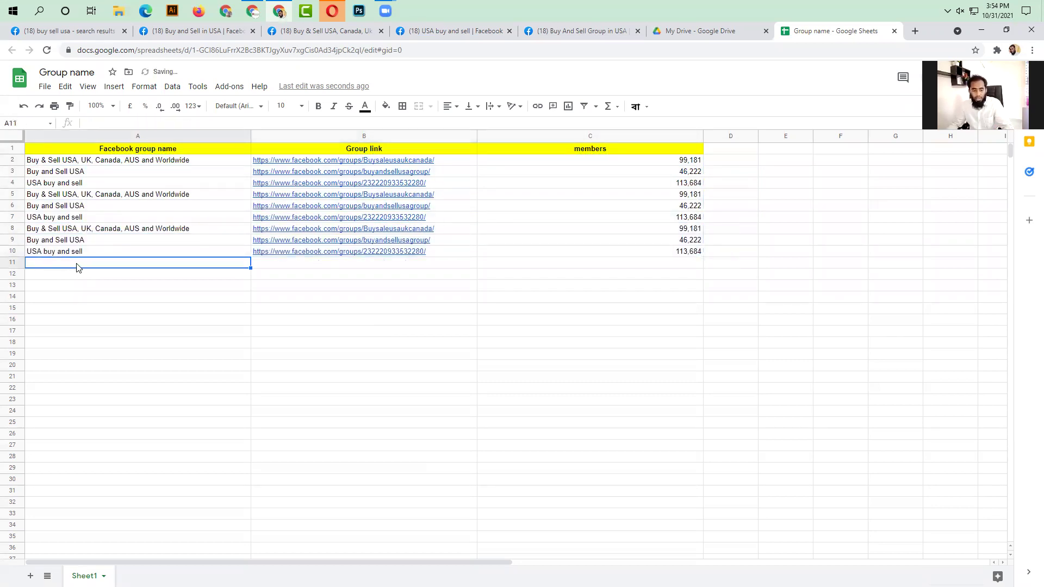
pyautogui.hotkey('ctrl', 'v')
# - Copy rows 2–13 and paste further copies starting at A14, A26 and below
pyautogui.click(364, 354)
pyautogui.moveTo(54, 160); pyautogui.dragTo(694, 291)
pyautogui.hotkey('ctrl', 'c')
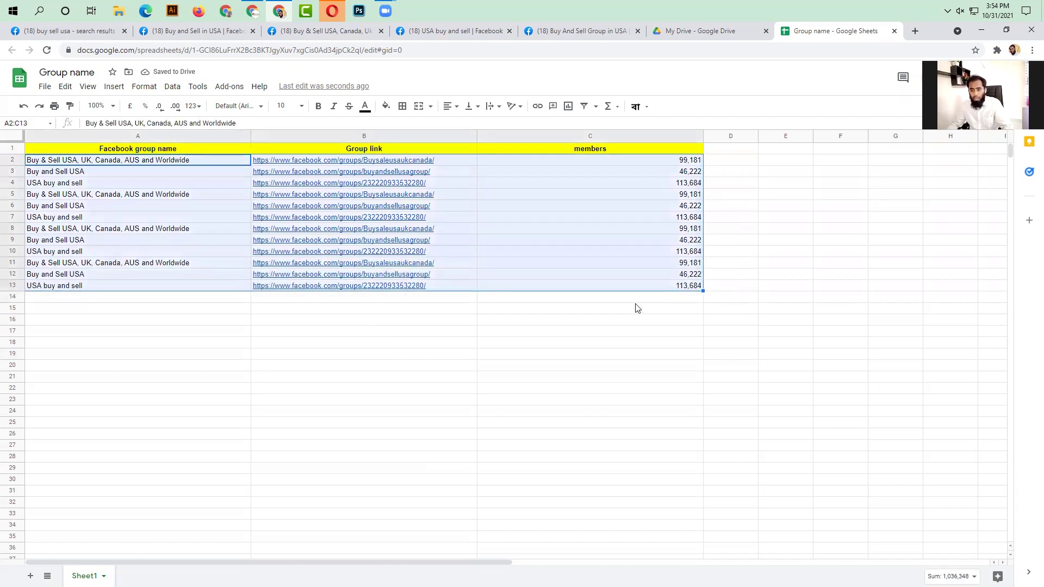
pyautogui.click(59, 299)
pyautogui.hotkey('ctrl', 'v')
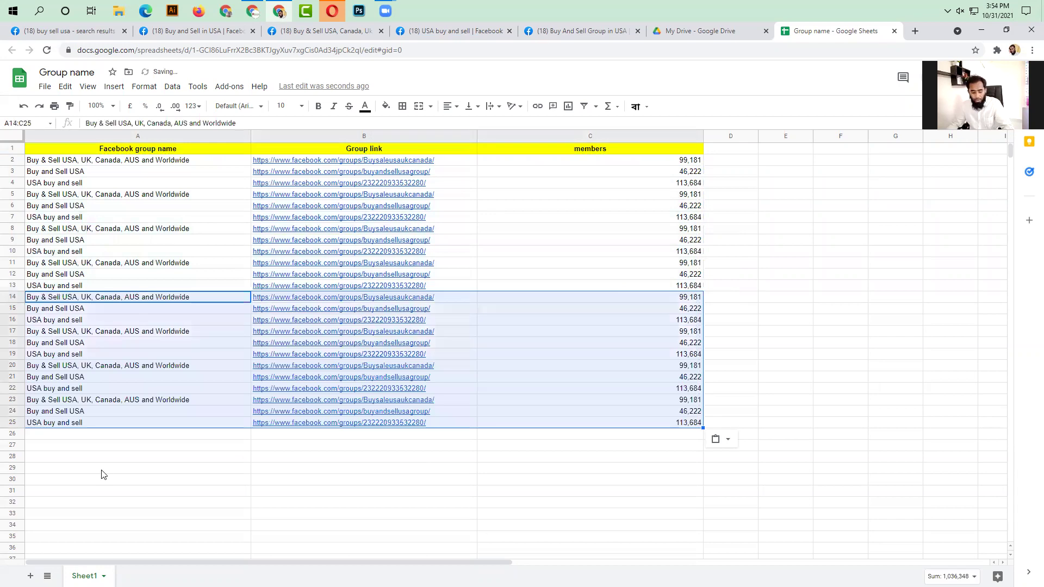
pyautogui.click(56, 435)
pyautogui.hotkey('ctrl', 'v')
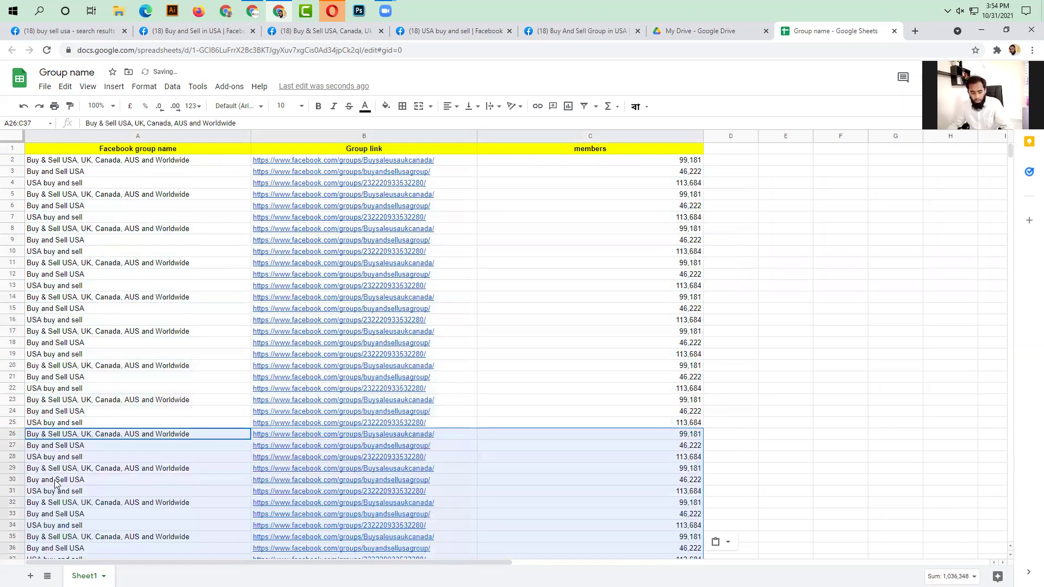
pyautogui.scroll(-2, 137, 415)
pyautogui.click(91, 463)
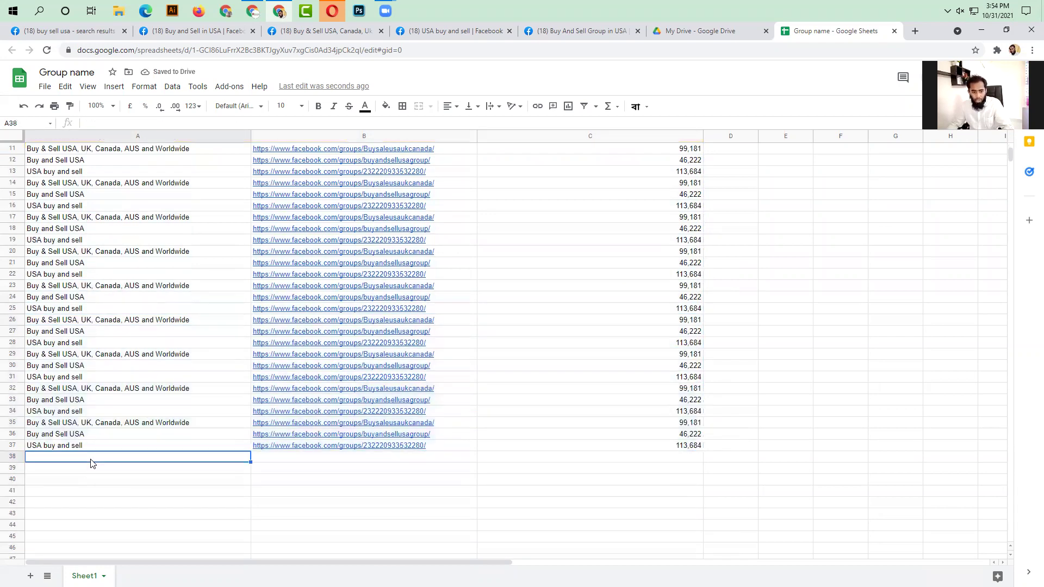
pyautogui.hotkey('ctrl', 'v')
pyautogui.click(903, 368)
pyautogui.scroll(3, 517, 357)
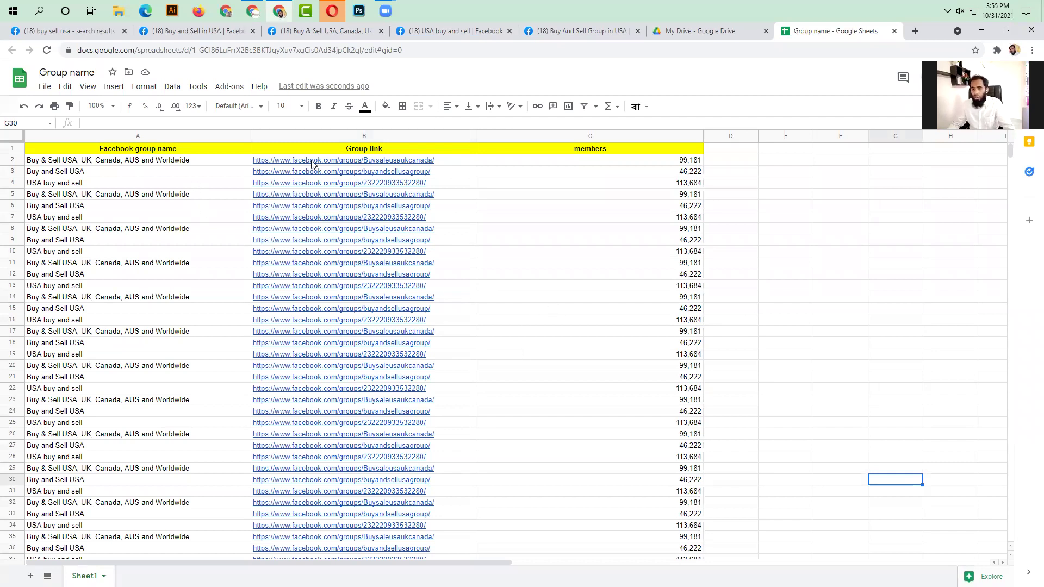
# - Fill rows 2–20 with yellow
pyautogui.click(814, 344)
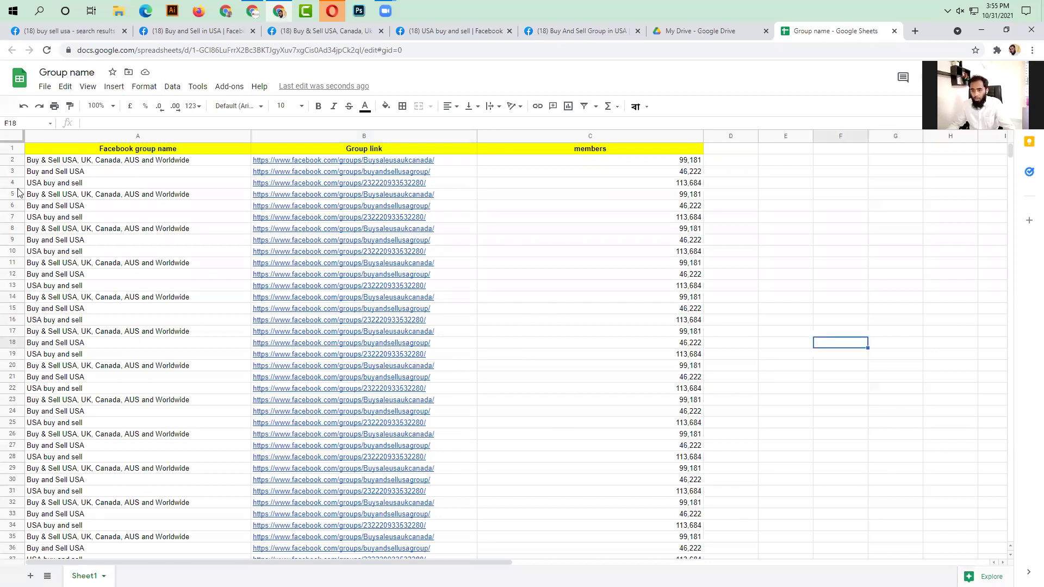
pyautogui.moveTo(16, 163); pyautogui.dragTo(17, 364)
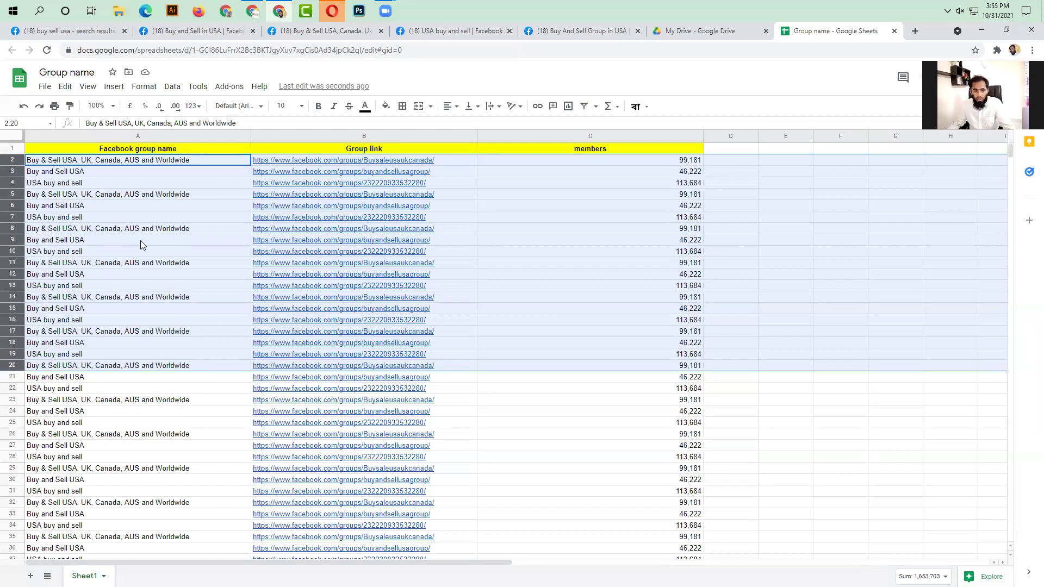
pyautogui.click(385, 106)
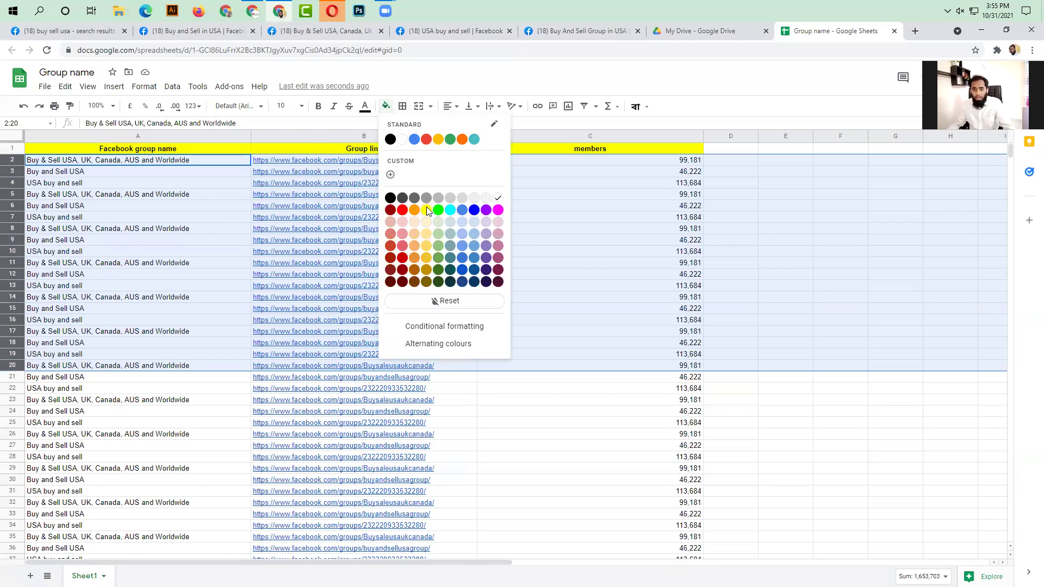
pyautogui.click(426, 210)
pyautogui.click(795, 272)
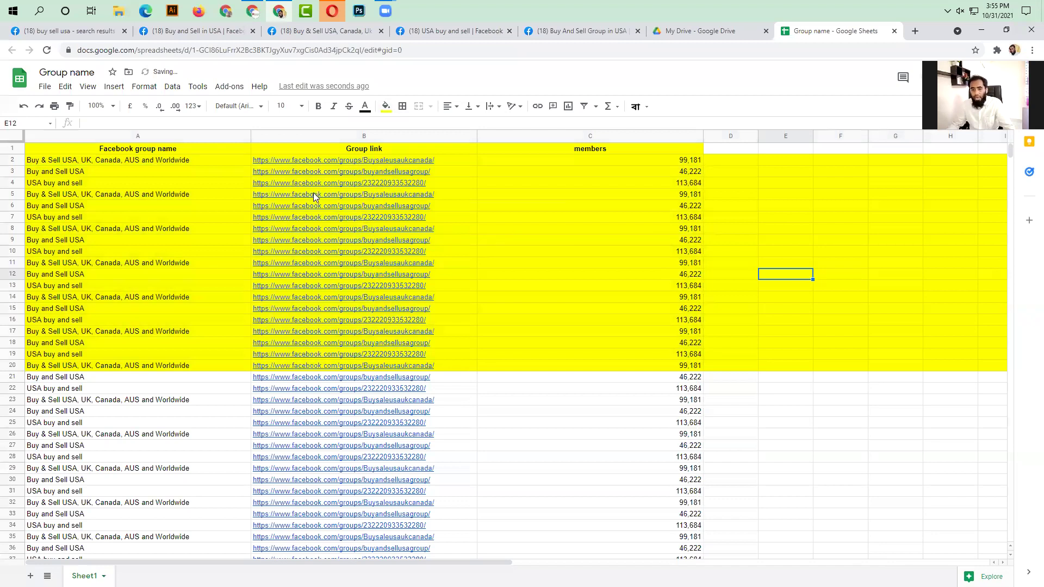
# - Merge D2:D20 into one cell and enter the first assignee's name
pyautogui.moveTo(742, 161); pyautogui.dragTo(737, 363)
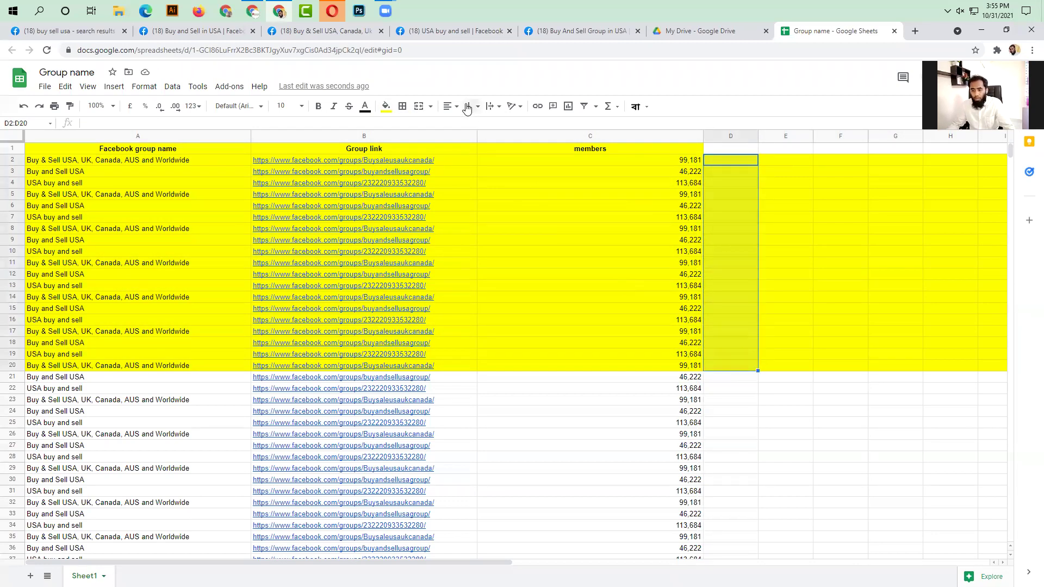
pyautogui.click(418, 106)
pyautogui.doubleClick(734, 237)
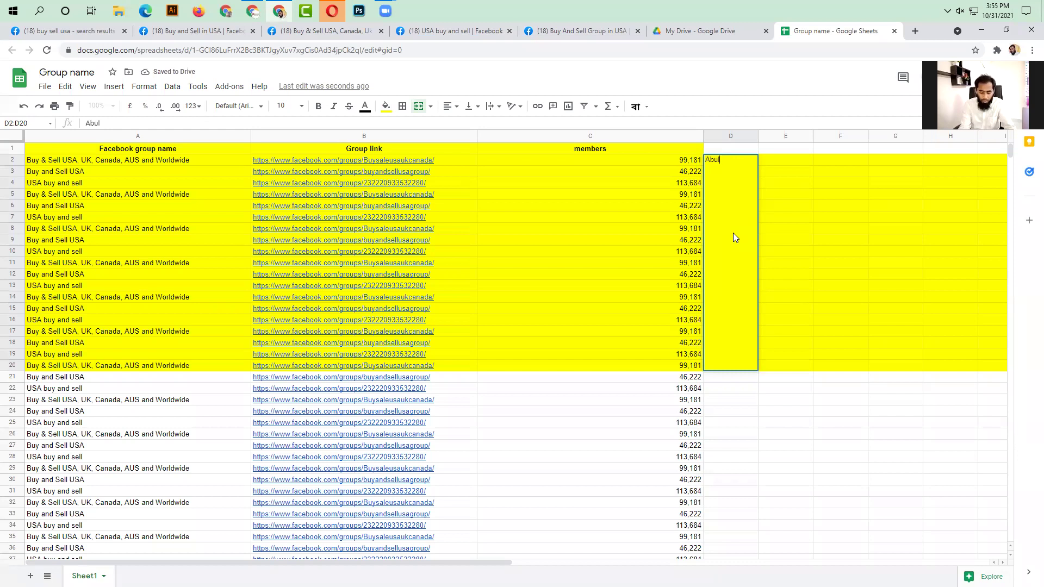
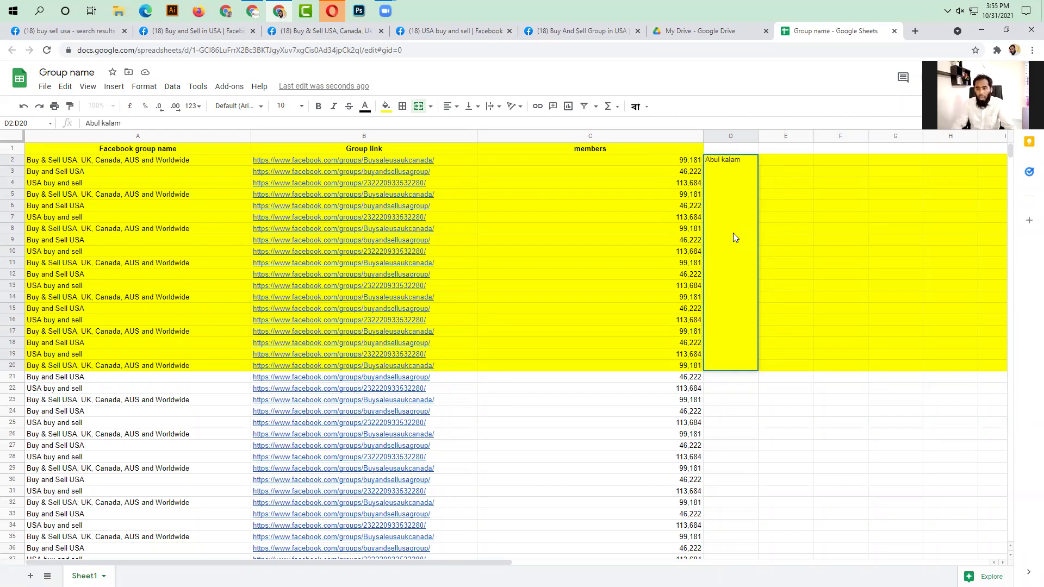
pyautogui.click(823, 251)
# - Fill the merged assignee cell D2:D20 blue
pyautogui.click(734, 307)
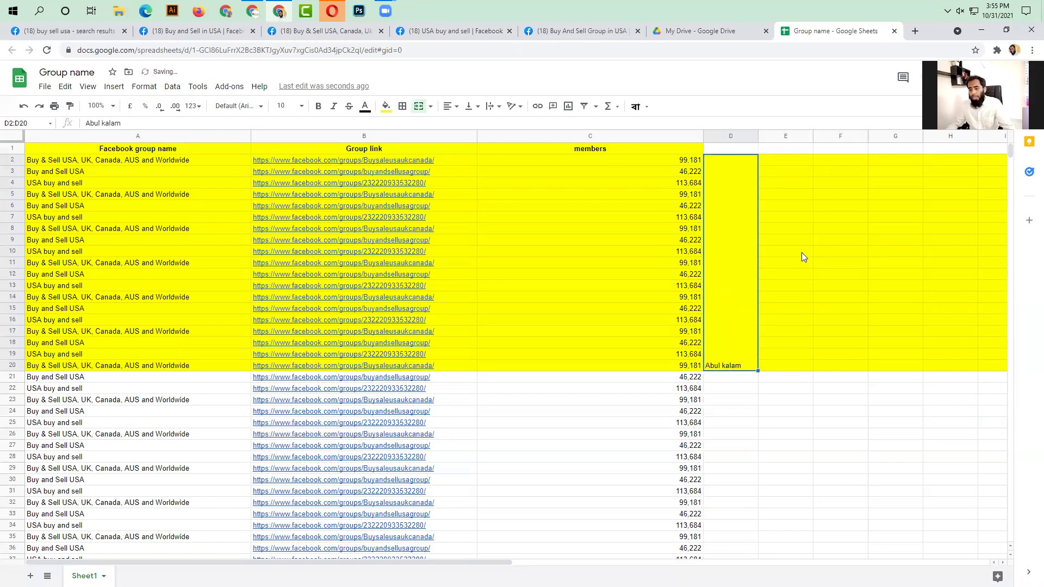
pyautogui.click(387, 107)
pyautogui.click(415, 140)
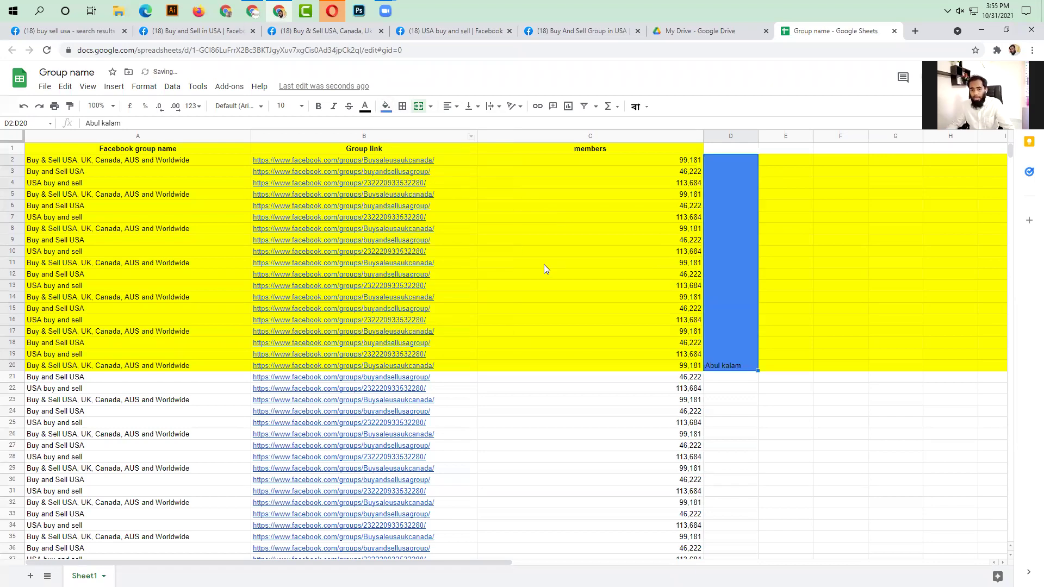
pyautogui.click(544, 264)
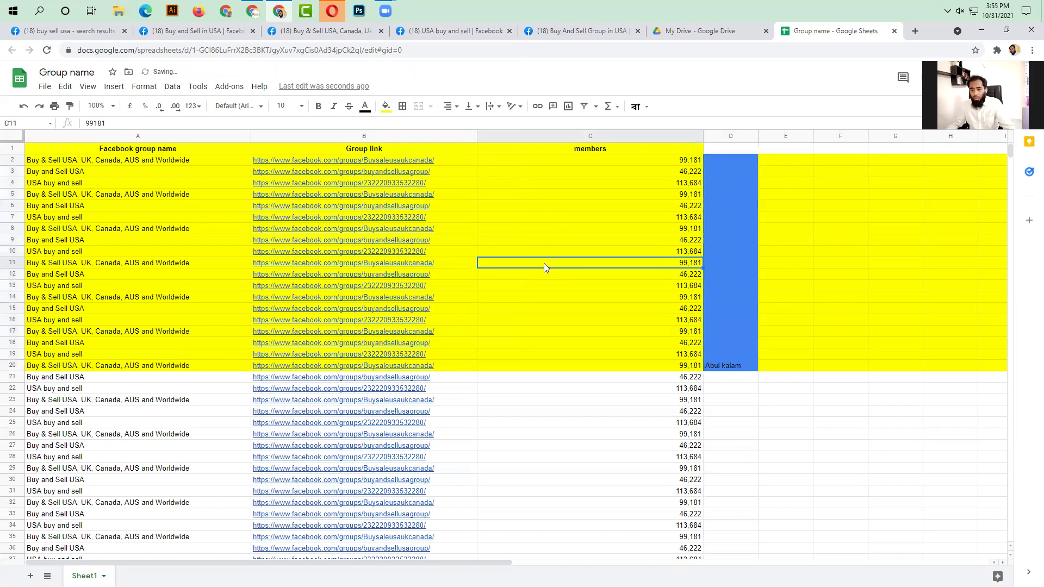
pyautogui.click(724, 239)
pyautogui.scroll(-2, 715, 253)
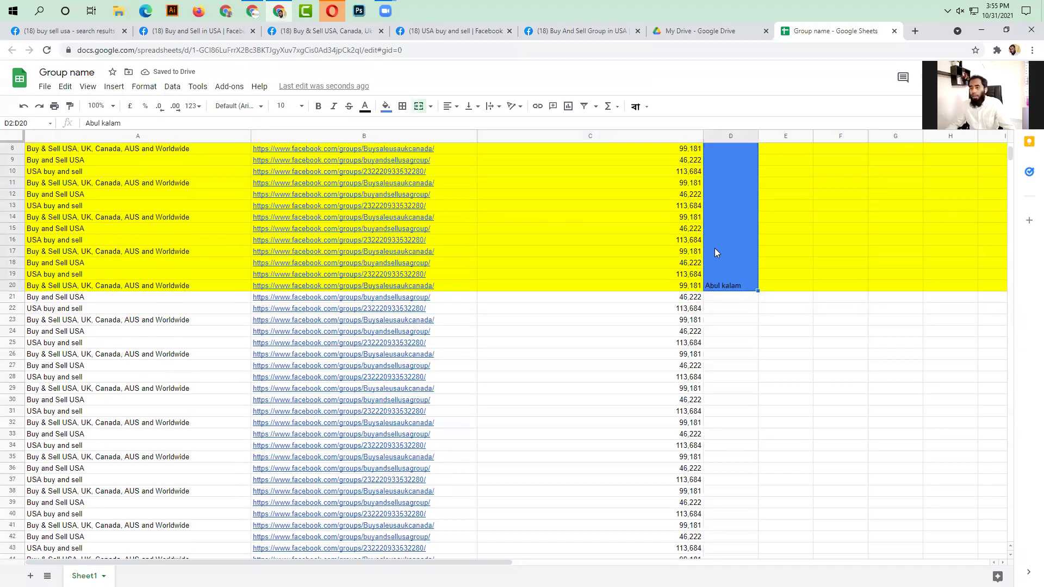
pyautogui.click(904, 479)
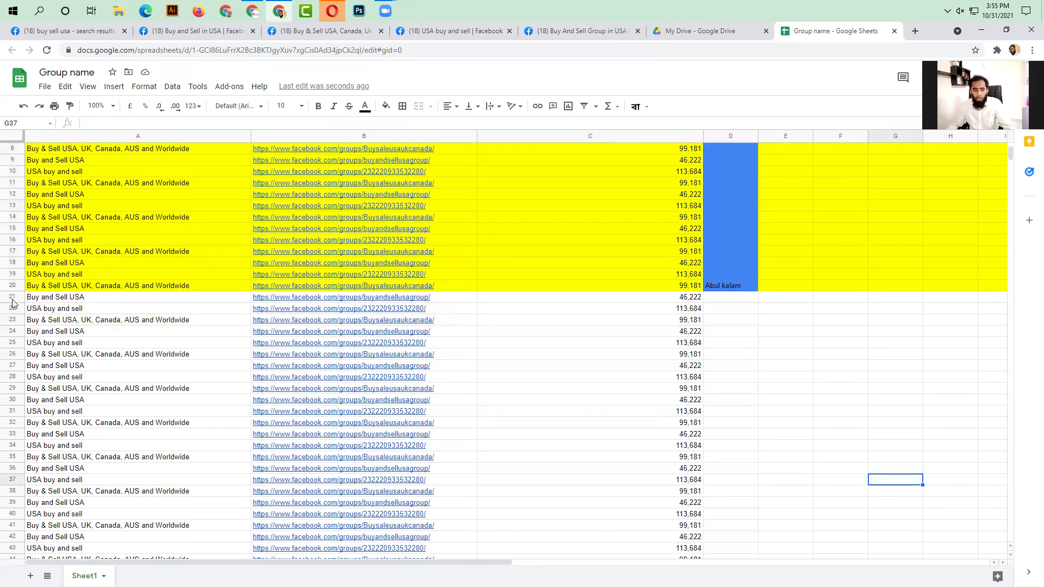
pyautogui.moveTo(12, 301); pyautogui.dragTo(19, 400)
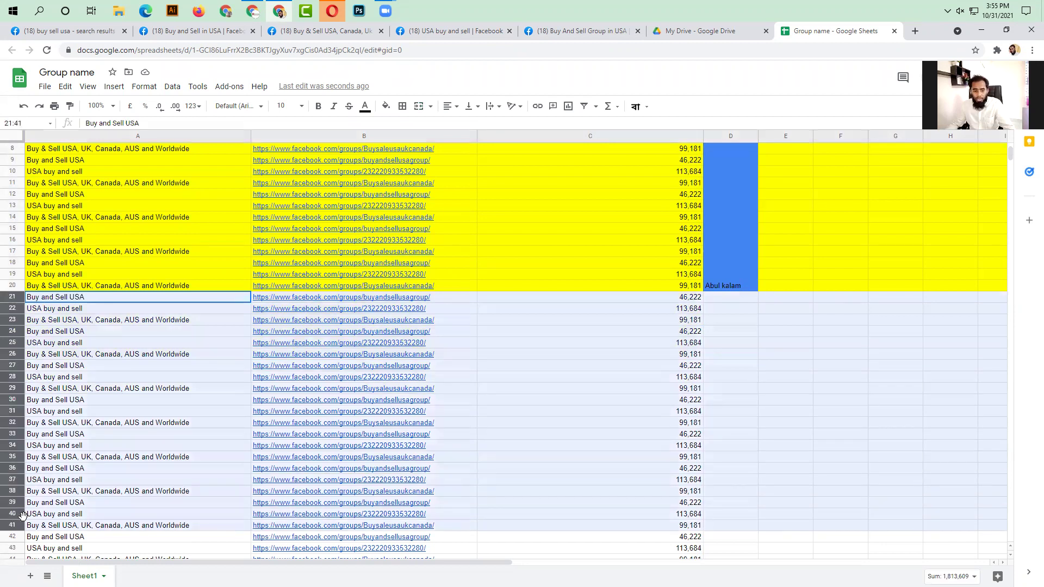
# - Fill rows 21–40 with orange
pyautogui.moveTo(22, 514); pyautogui.dragTo(23, 513)
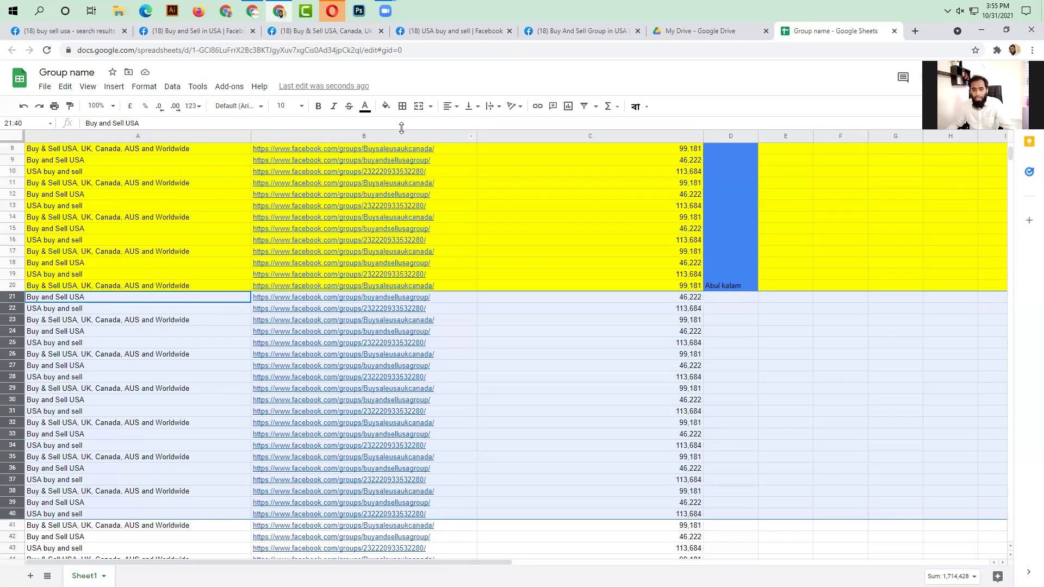
pyautogui.click(387, 106)
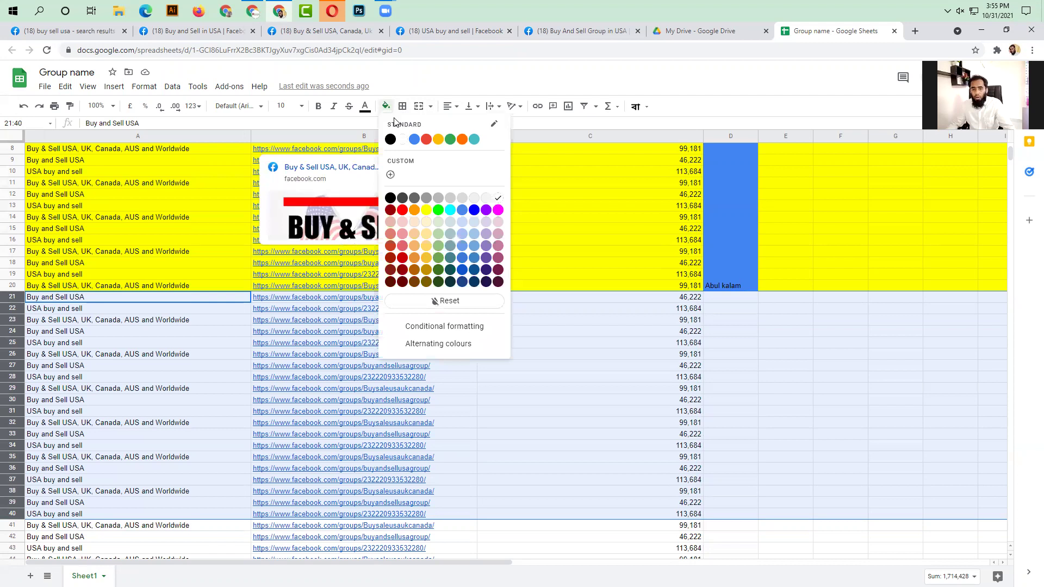
pyautogui.click(441, 141)
pyautogui.click(822, 401)
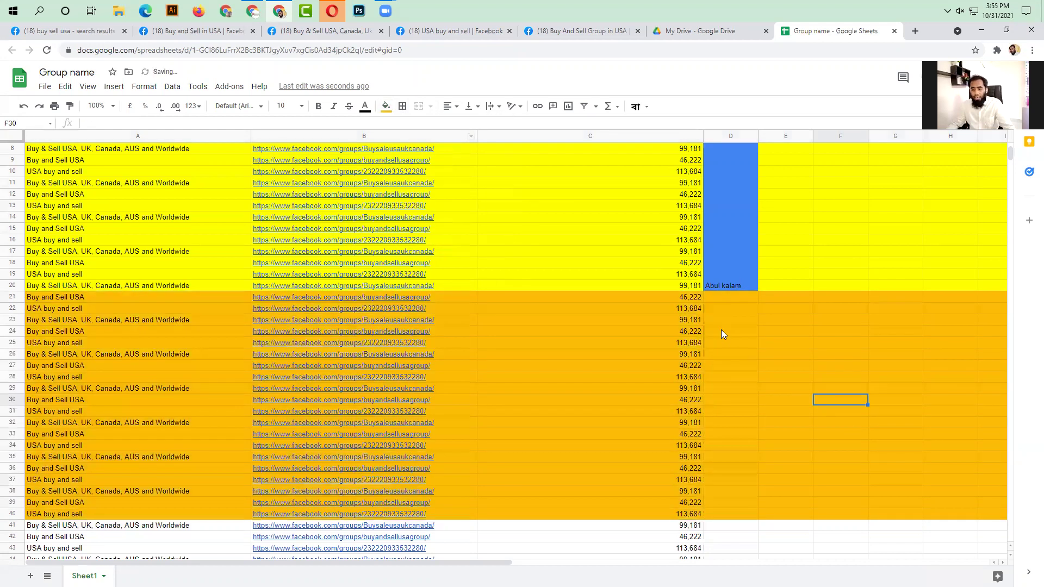
# - Merge D21:D40 into one cell and enter the second assignee's name
pyautogui.moveTo(732, 300); pyautogui.dragTo(732, 511)
pyautogui.click(419, 106)
pyautogui.doubleClick(731, 435)
pyautogui.write('Majed')
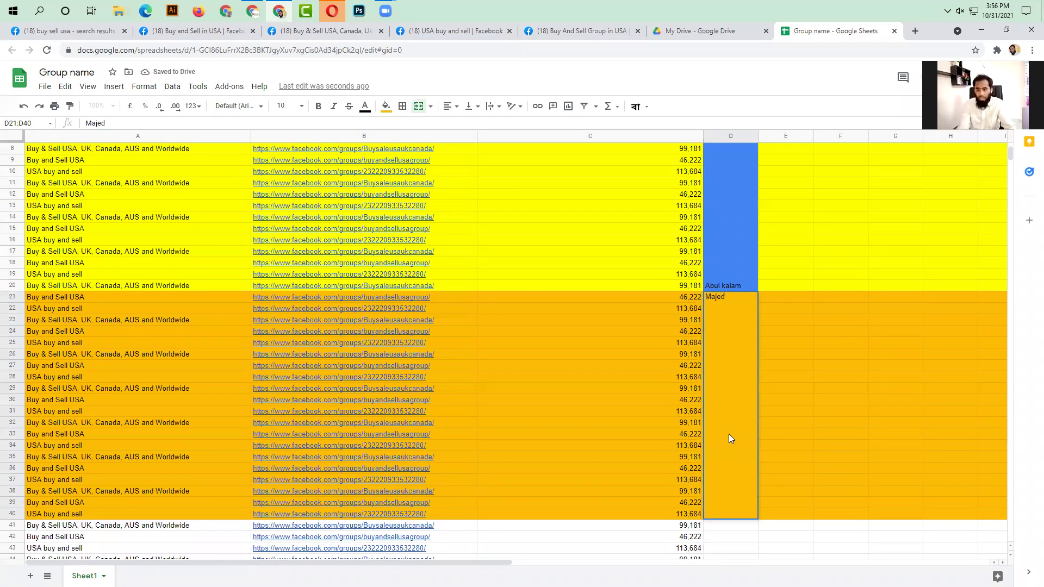
pyautogui.click(892, 434)
pyautogui.scroll(-5, 525, 354)
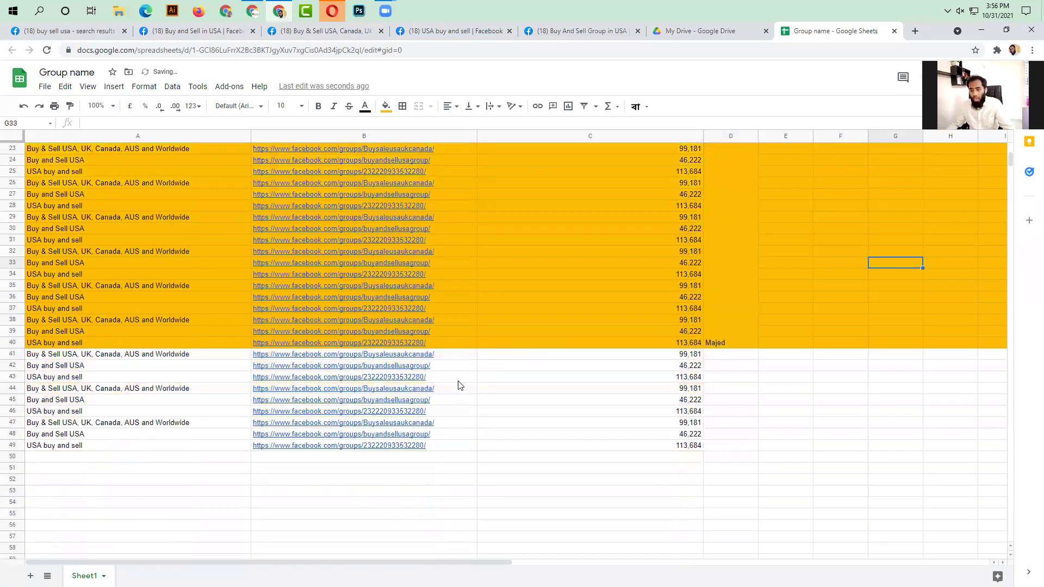
pyautogui.click(495, 457)
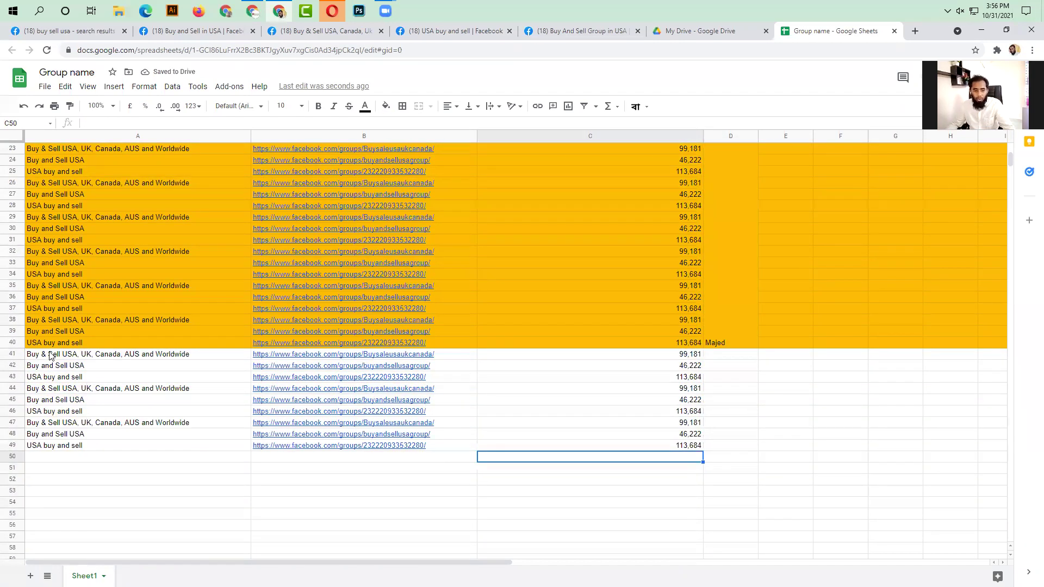
# - Fill rows 41–49 with green
pyautogui.moveTo(12, 354); pyautogui.dragTo(12, 445)
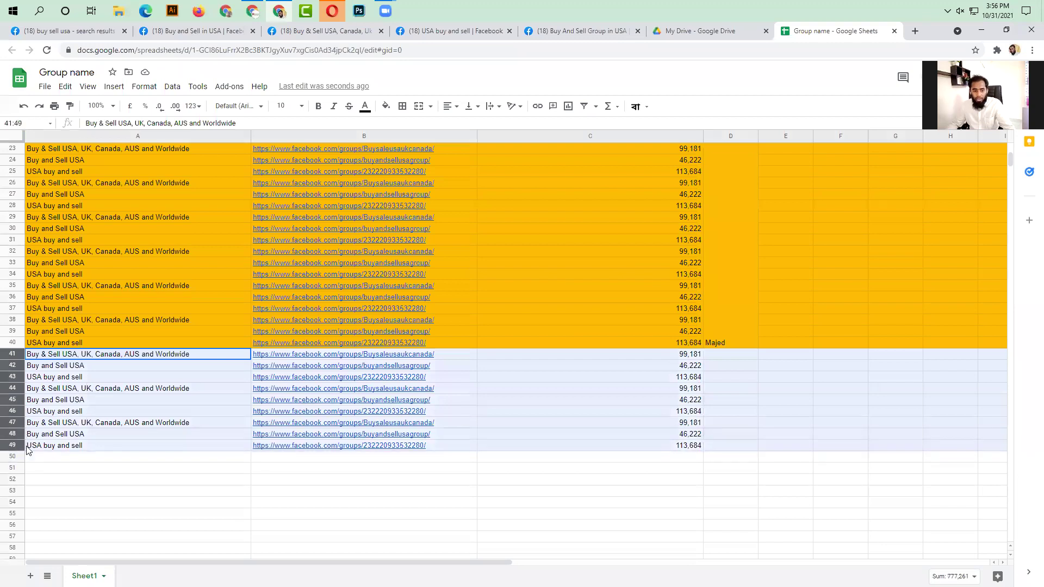
pyautogui.click(385, 106)
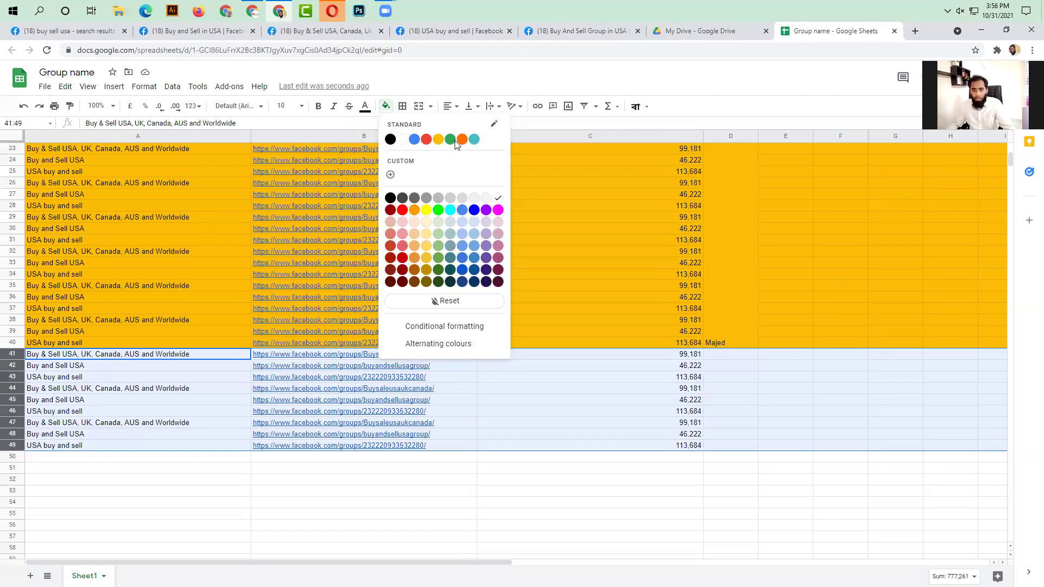
pyautogui.click(450, 140)
pyautogui.moveTo(730, 354); pyautogui.dragTo(725, 446)
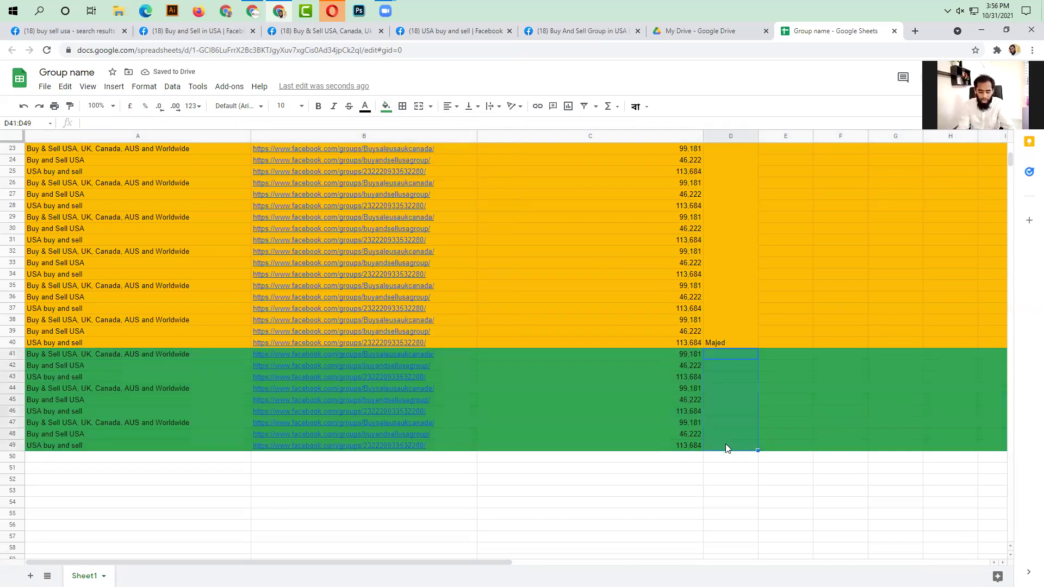
# - Merge D41:D49, enter the third assignee's name, and review the colour-banded list
pyautogui.click(417, 106)
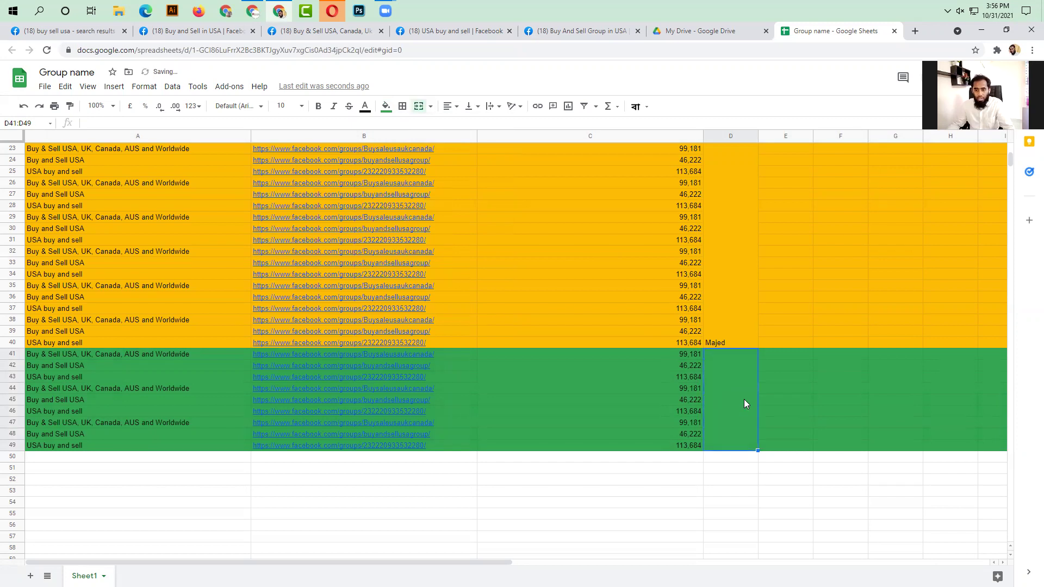
pyautogui.write('Harun')
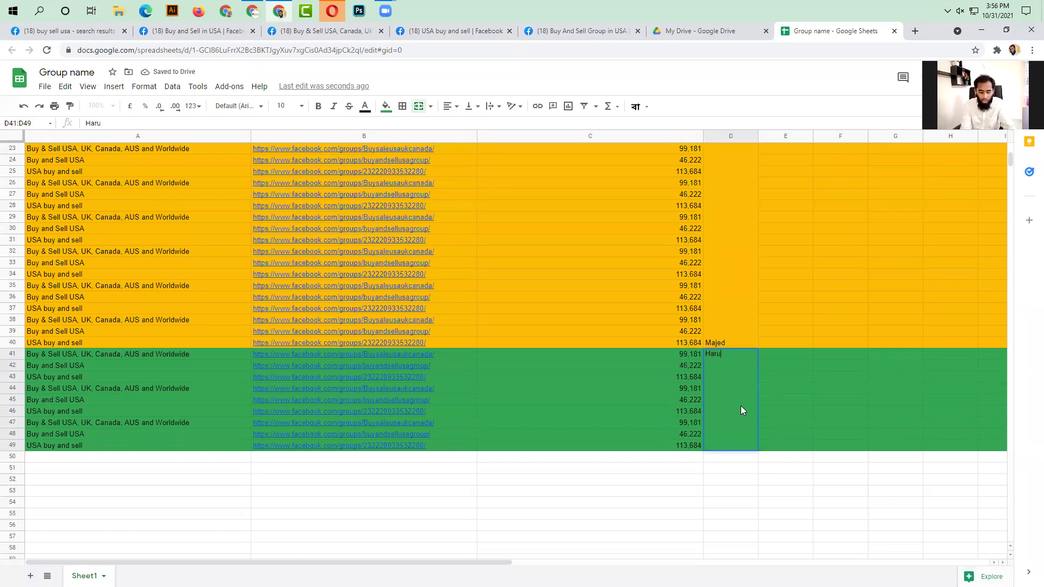
pyautogui.click(818, 387)
pyautogui.scroll(7, 641, 348)
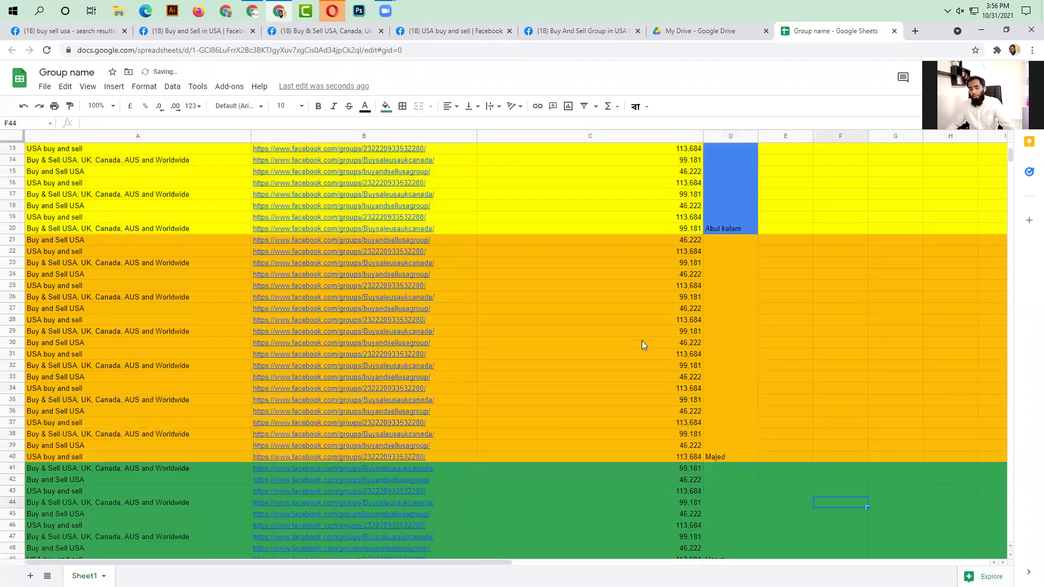
pyautogui.scroll(-4, 720, 206)
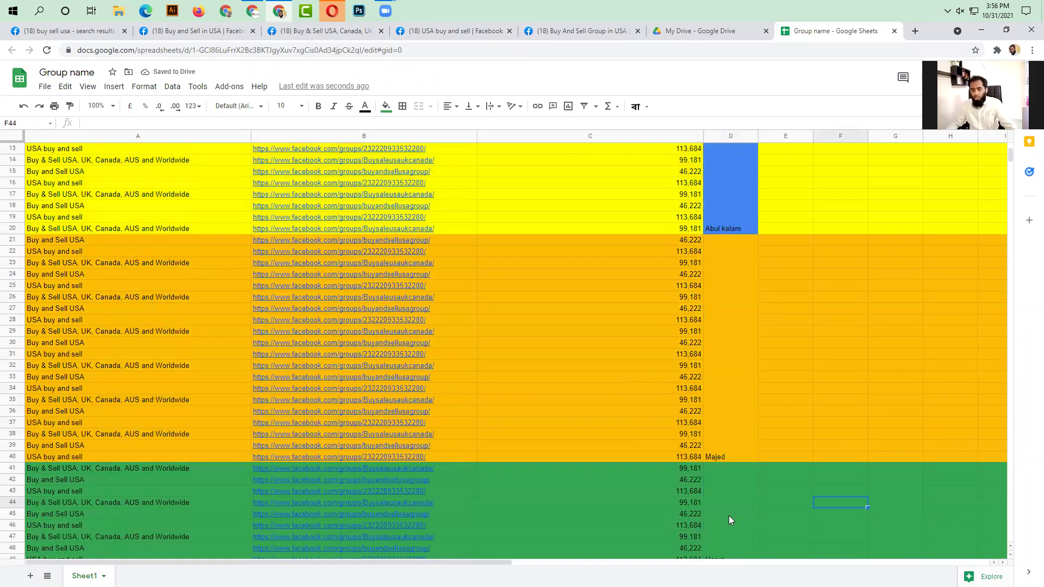
pyautogui.scroll(4, 729, 514)
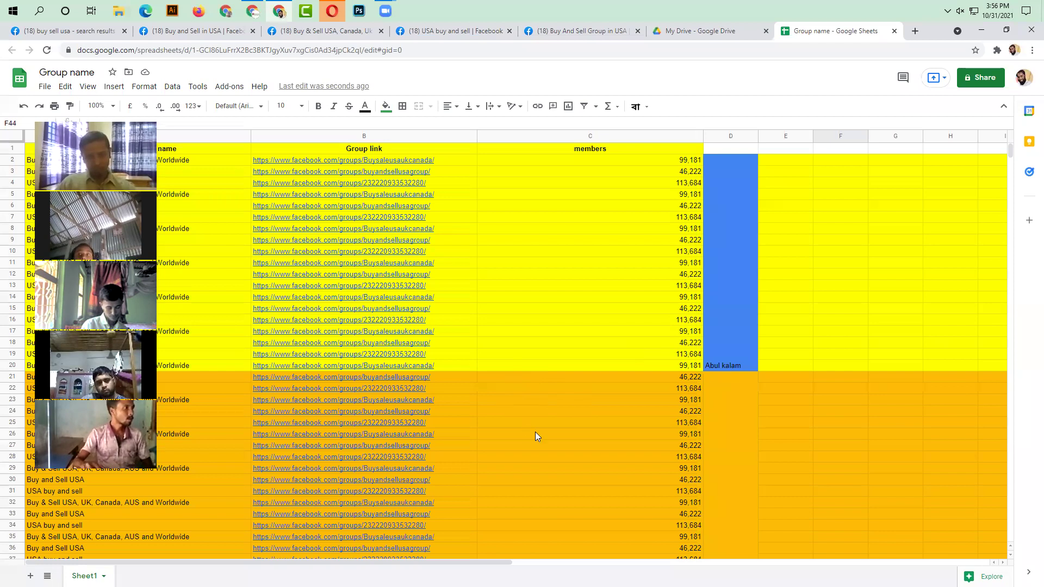
# - Share the sheet so anyone with the link is an Editor, then switch to the YouTube window
pyautogui.click(837, 436)
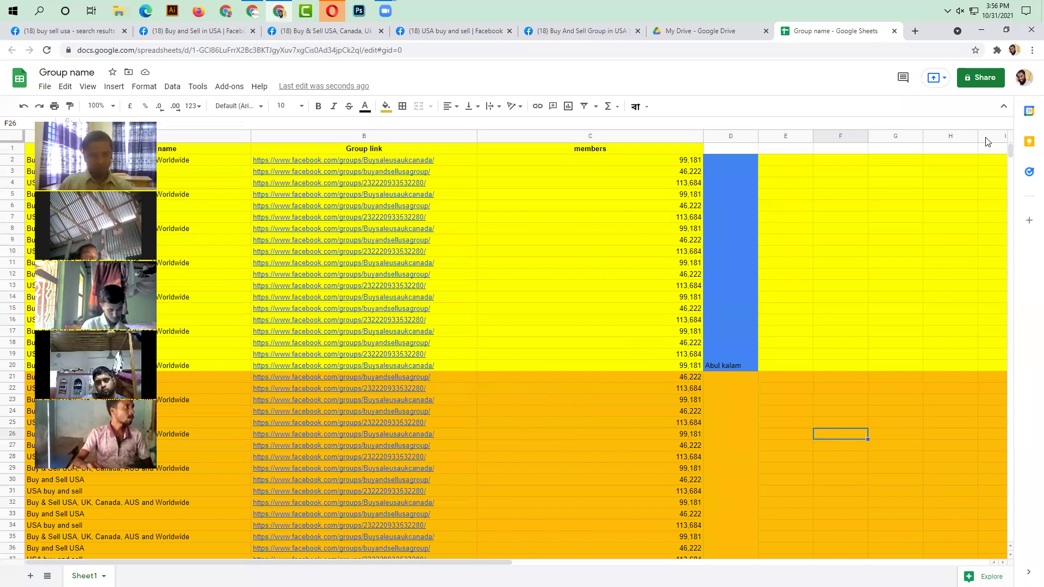
pyautogui.click(981, 79)
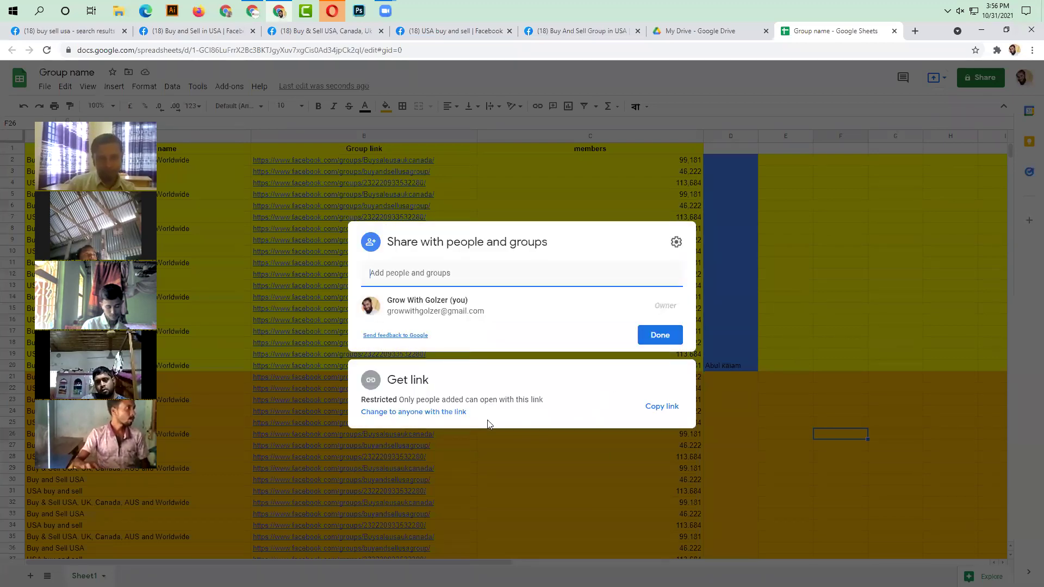
pyautogui.click(428, 414)
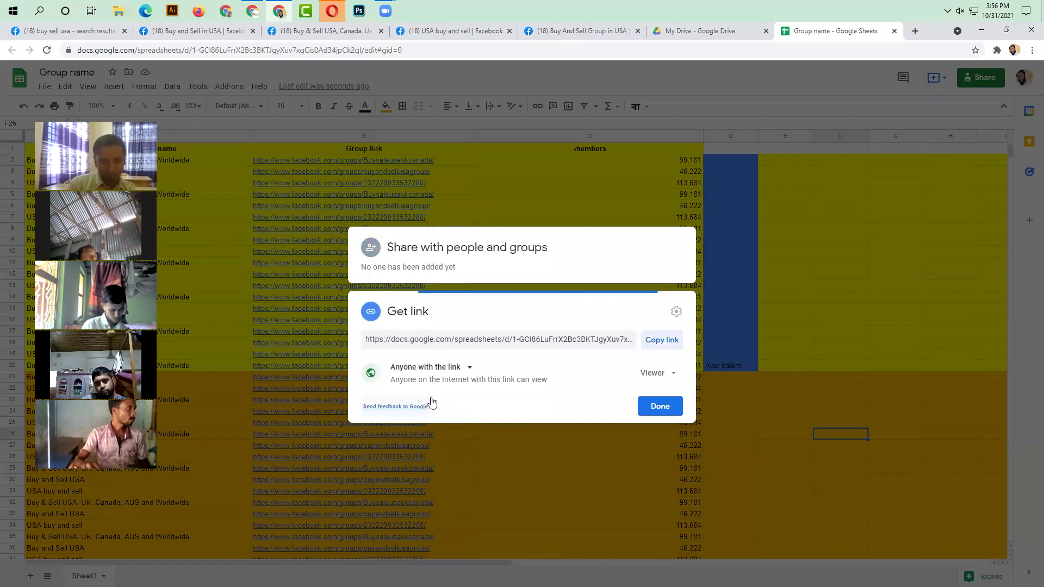
pyautogui.click(672, 375)
pyautogui.click(669, 451)
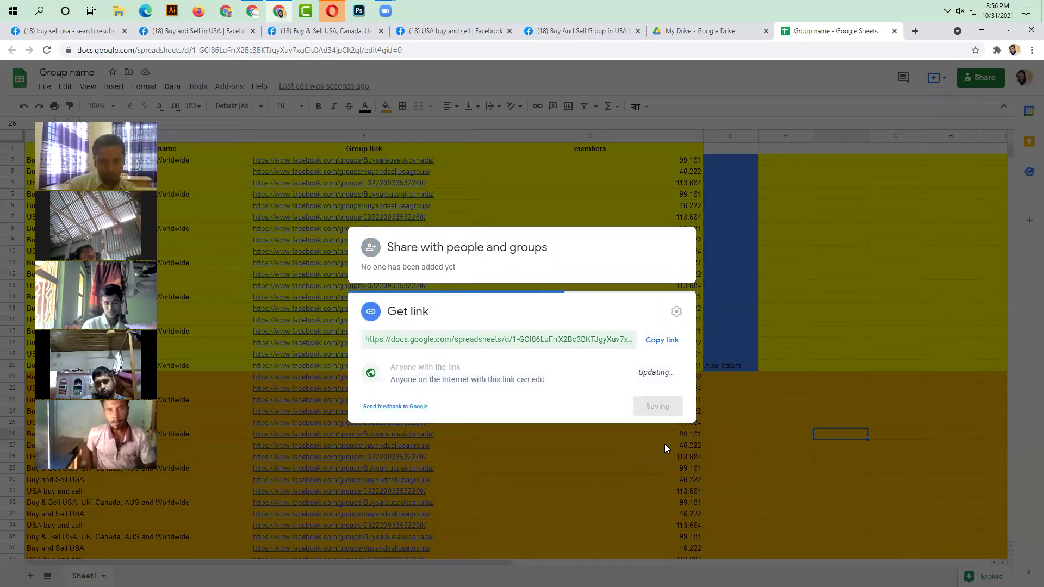
pyautogui.click(656, 407)
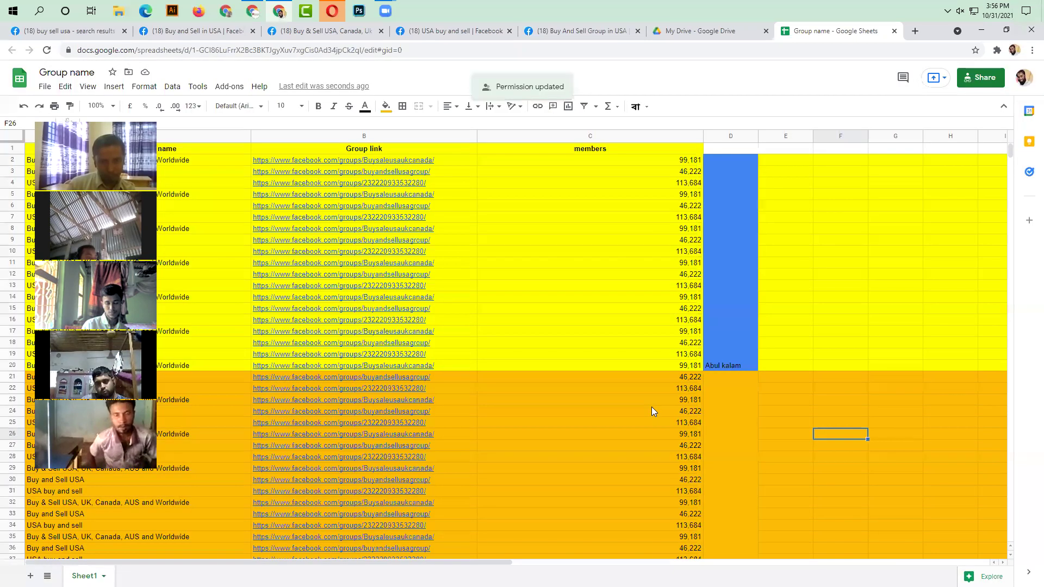
pyautogui.click(853, 414)
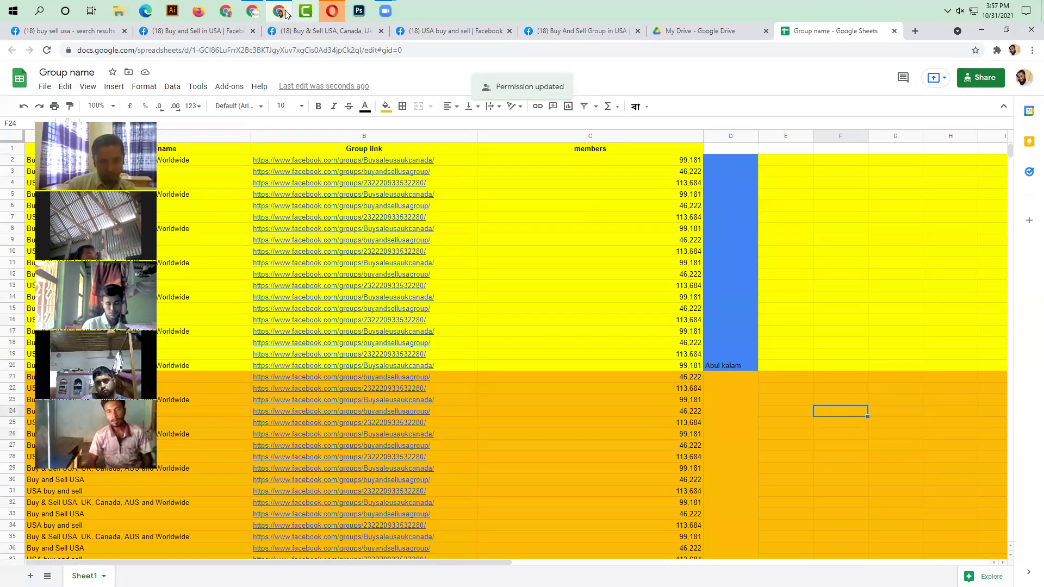
pyautogui.click(243, 12)
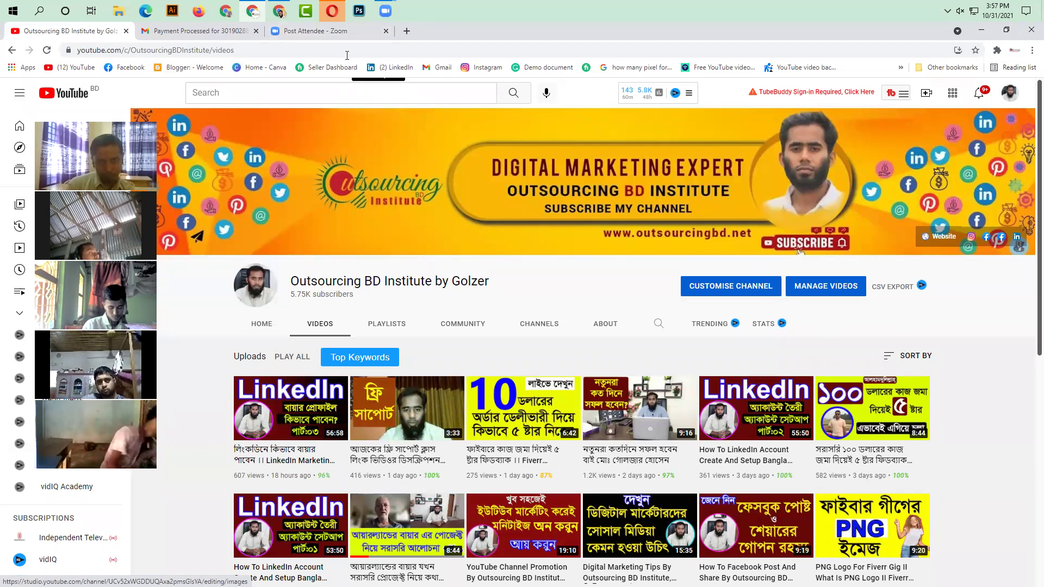
# - Copy the Group name sheet's shareable link and open a new Chrome tab
pyautogui.click(285, 12)
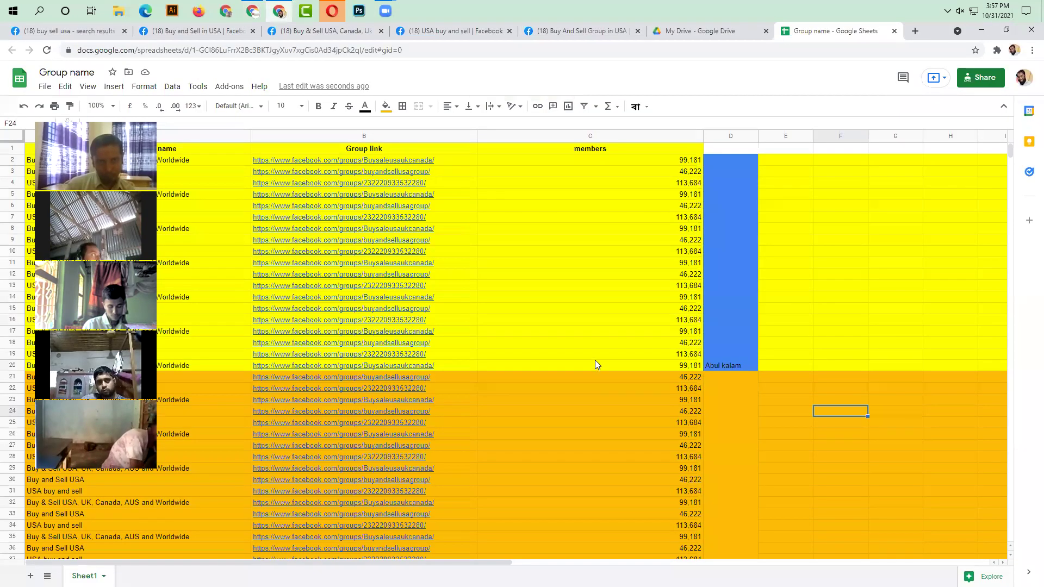
pyautogui.click(595, 359)
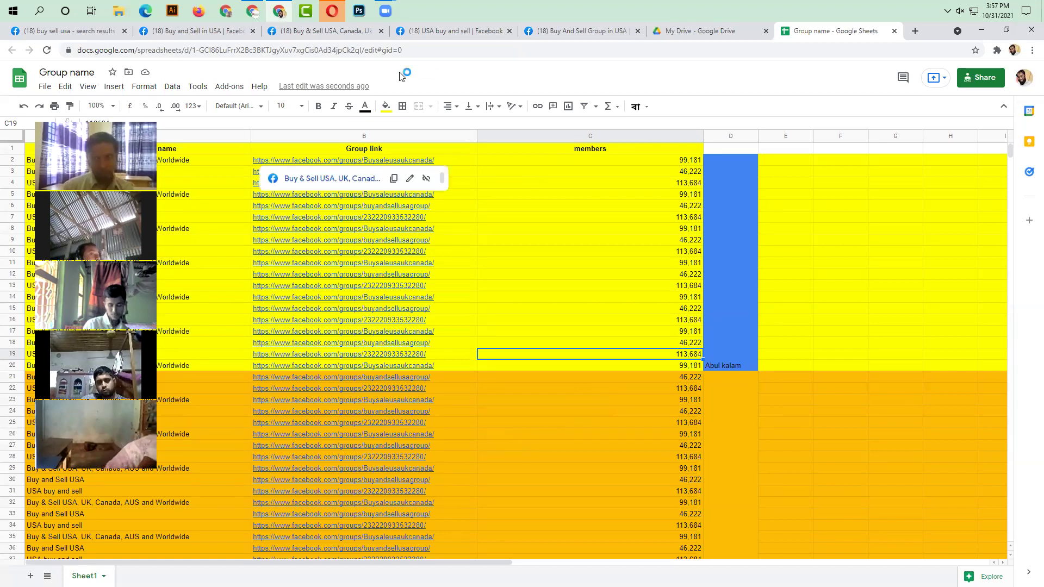
pyautogui.click(449, 48)
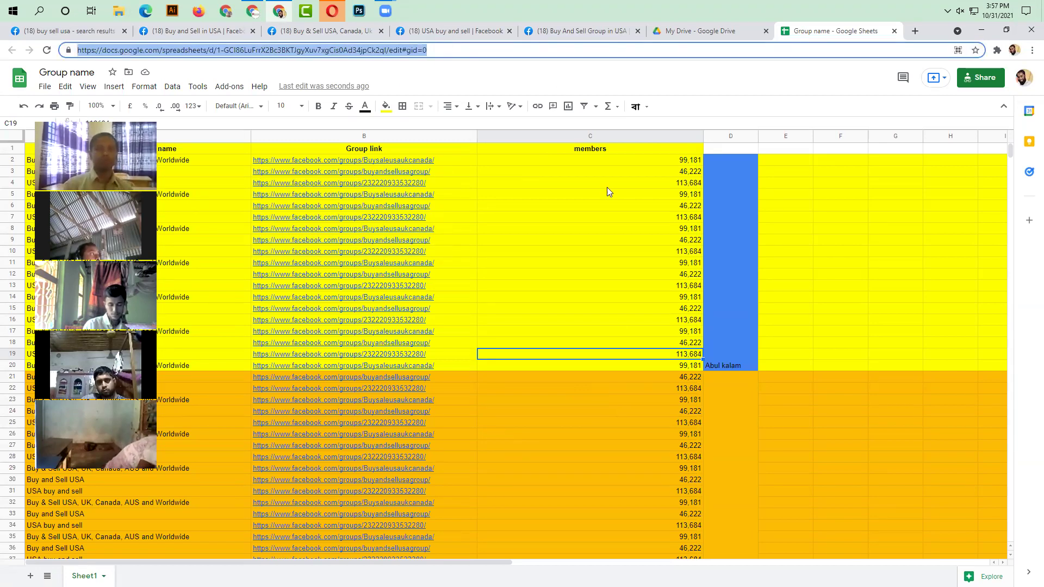
pyautogui.click(675, 309)
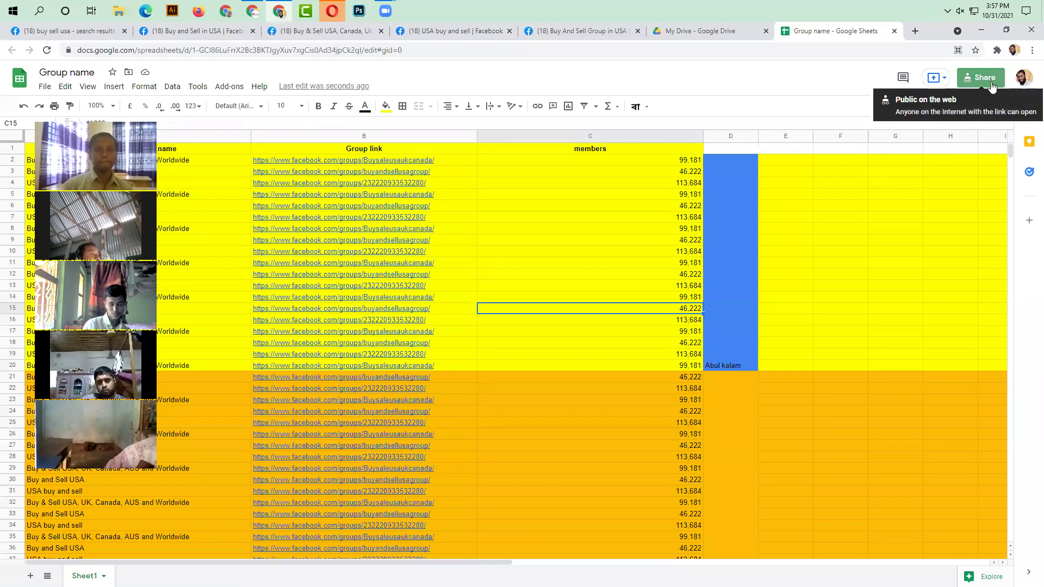
pyautogui.click(979, 79)
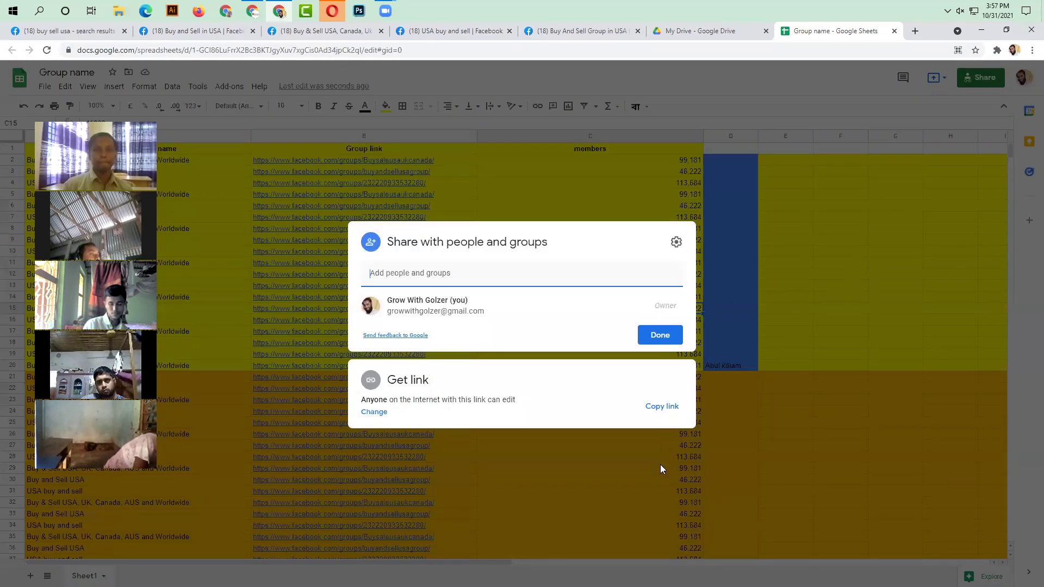
pyautogui.click(659, 409)
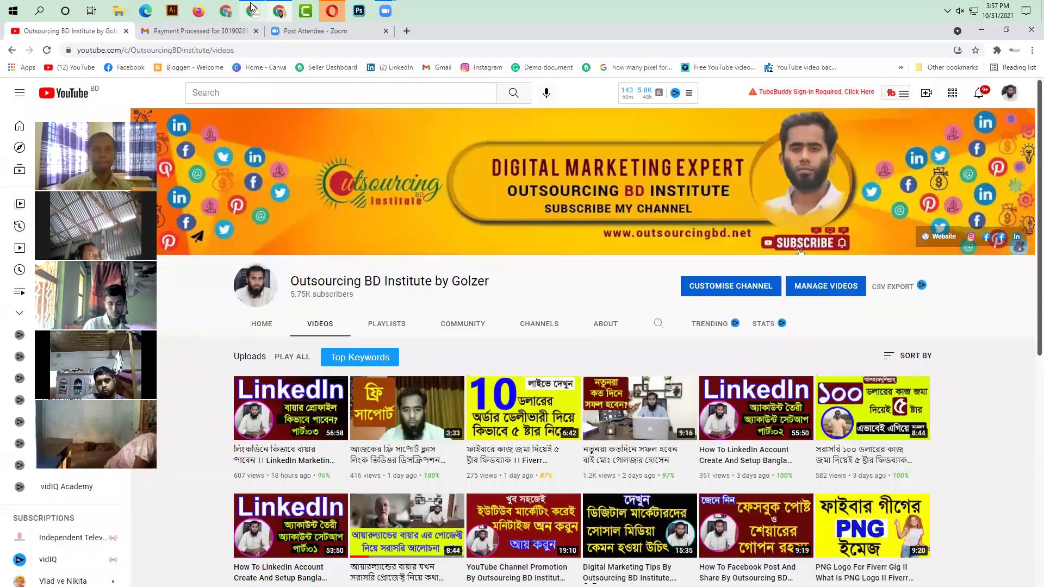
pyautogui.click(252, 11)
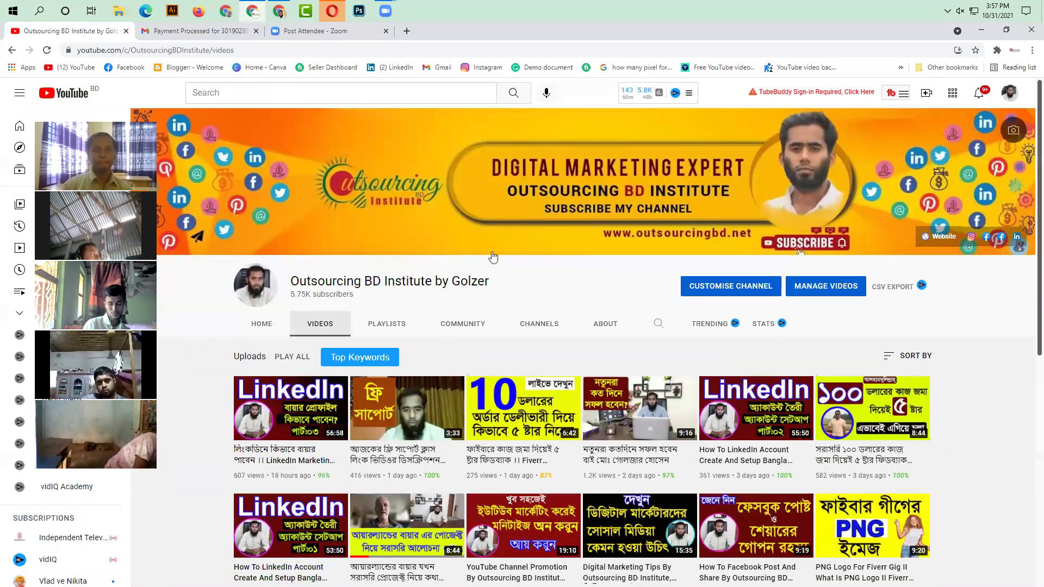
pyautogui.click(406, 31)
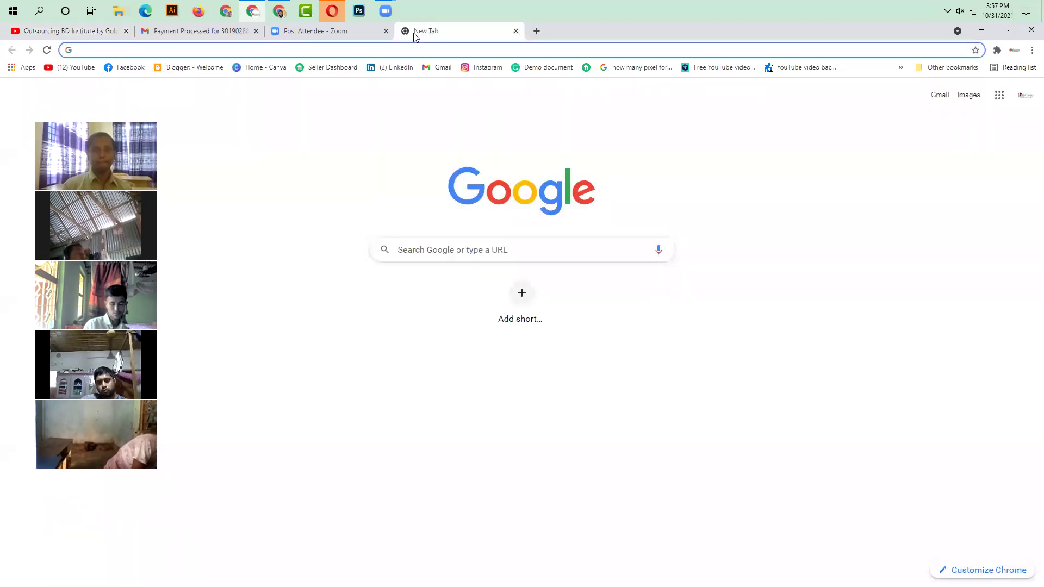
# - Load the copied share link in the new tab to open the Group name sheet
pyautogui.hotkey('ctrl', 'v')
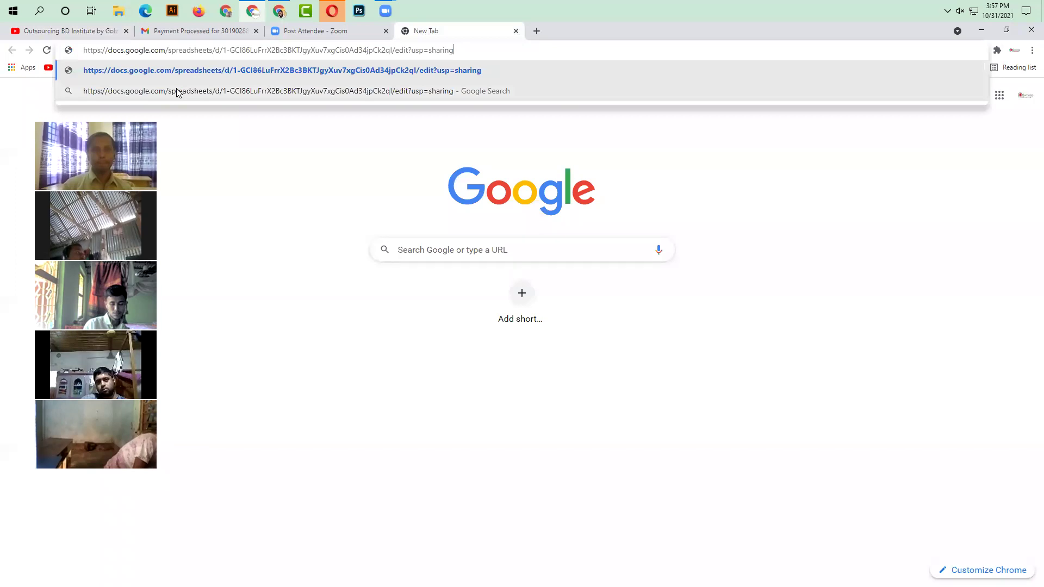
pyautogui.press('Return')
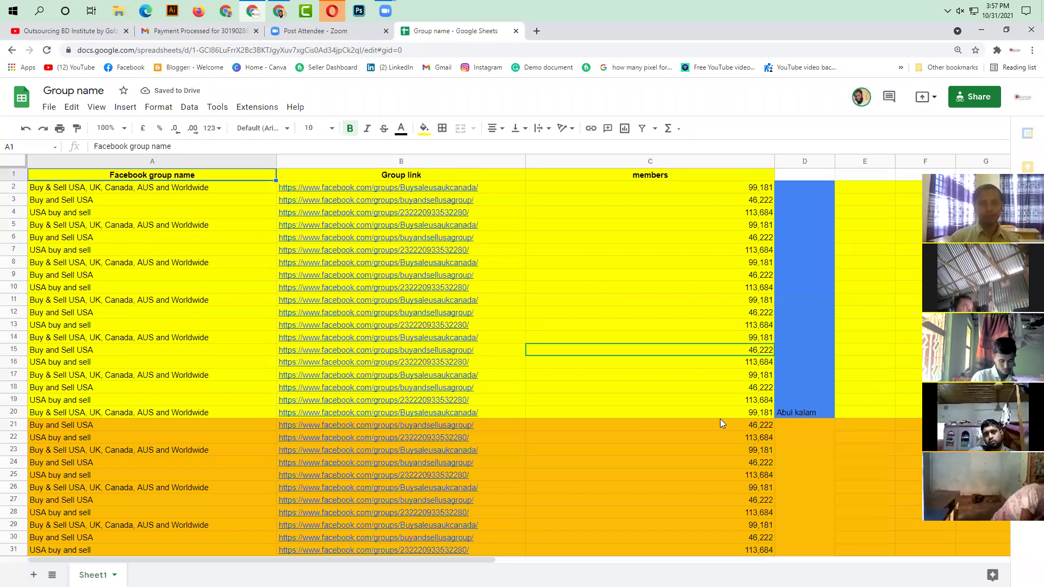
pyautogui.click(590, 428)
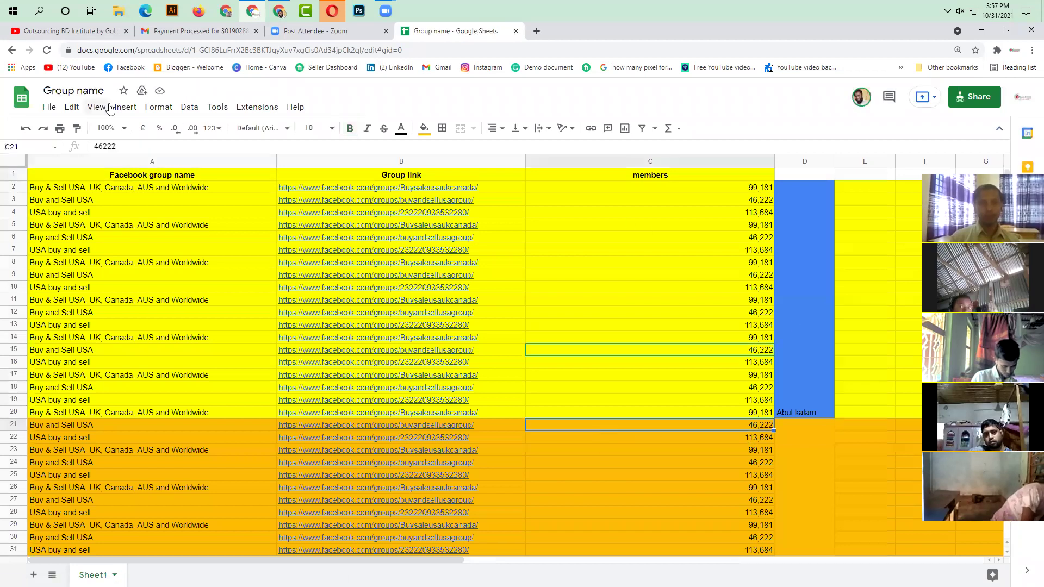
# - Follow the group link in cell B2 to the first group's Facebook page
pyautogui.click(82, 31)
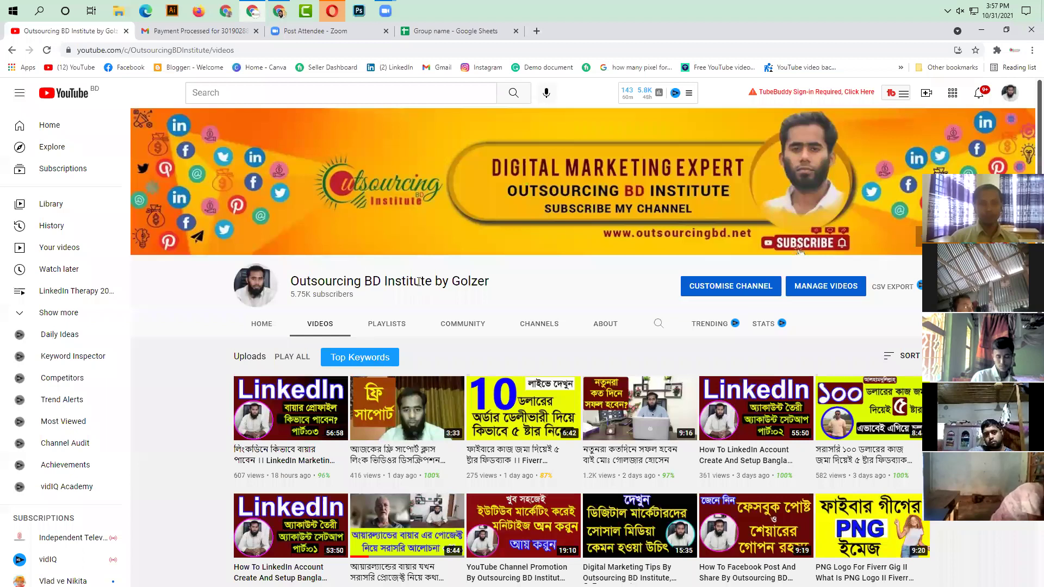
pyautogui.click(446, 31)
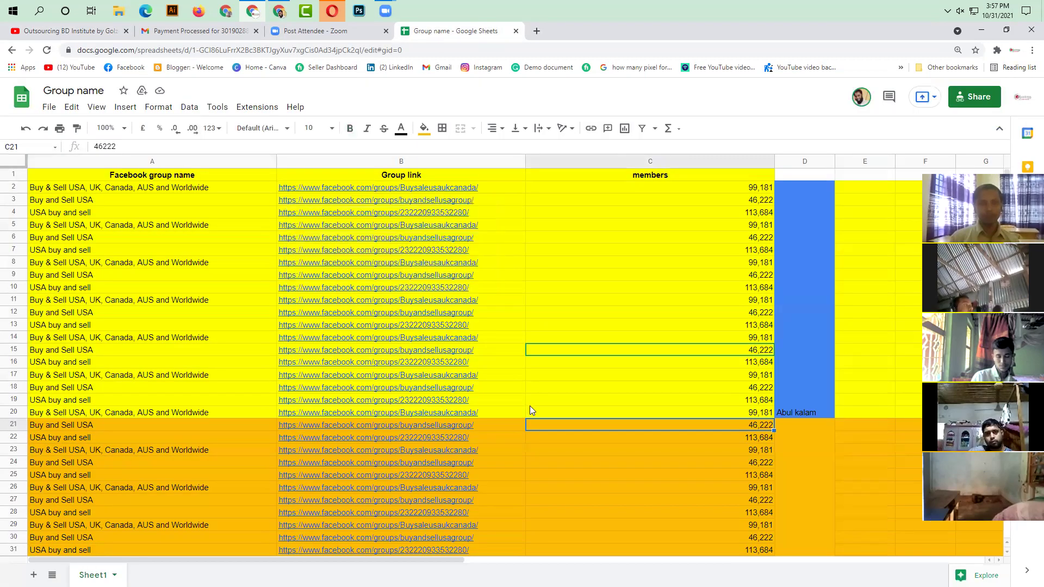
pyautogui.click(511, 377)
pyautogui.click(374, 188)
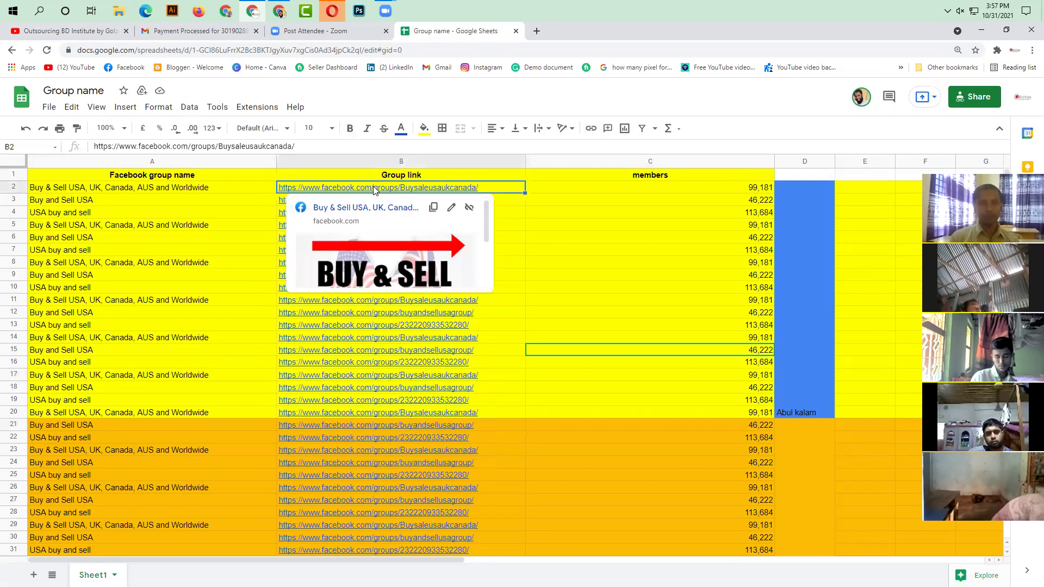
pyautogui.click(396, 219)
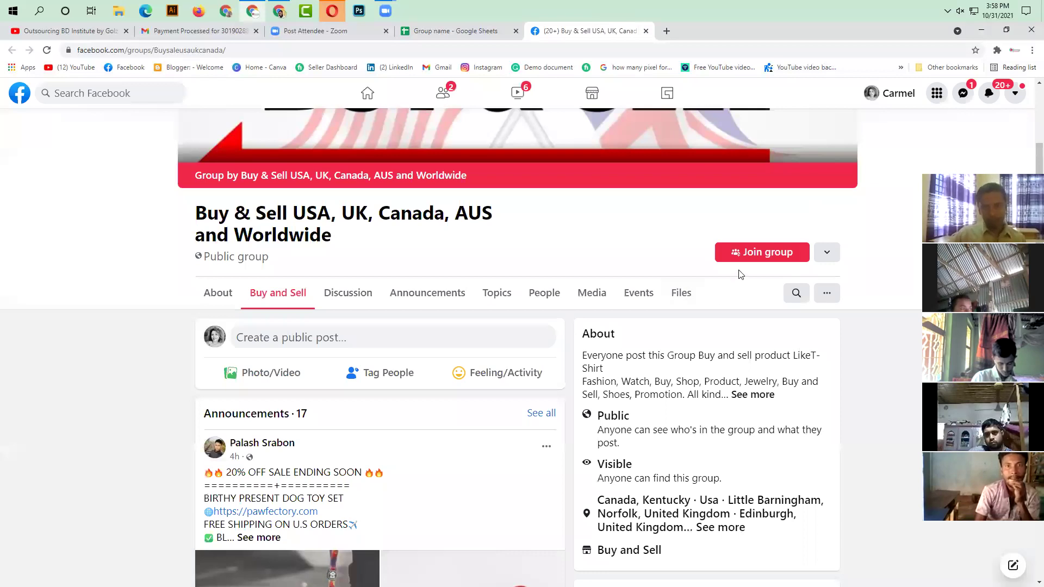
# - Join the Buy & Sell USA, UK, Canada, AUS and Worldwide group, then return to the sheet
pyautogui.click(782, 250)
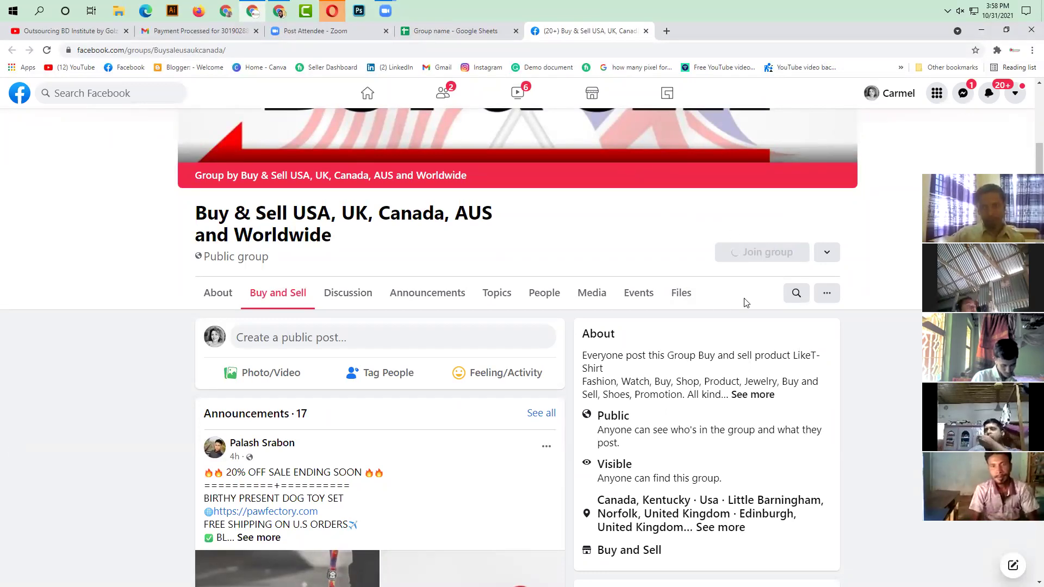
pyautogui.click(461, 33)
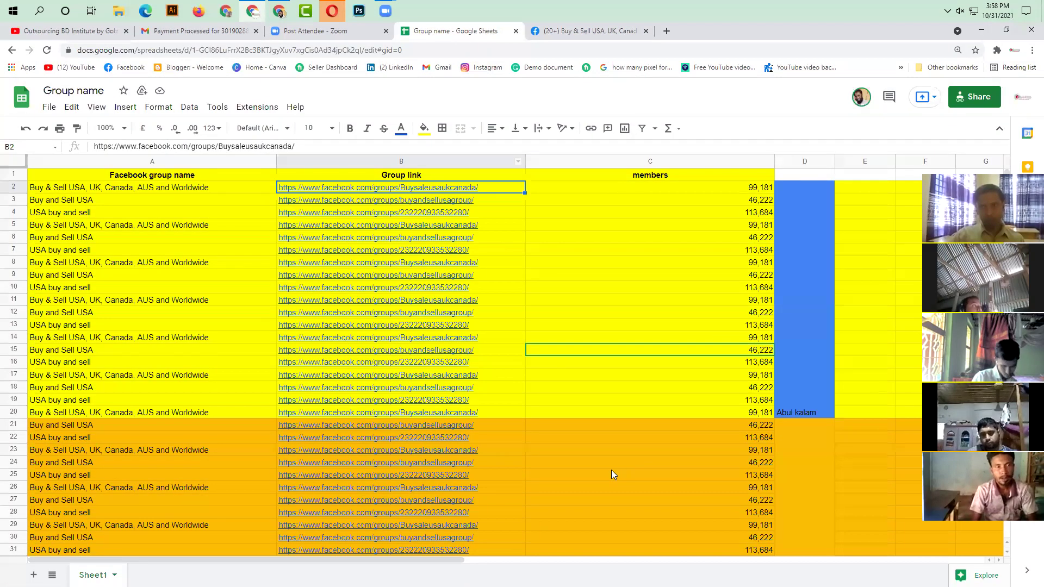
pyautogui.scroll(-10, 610, 470)
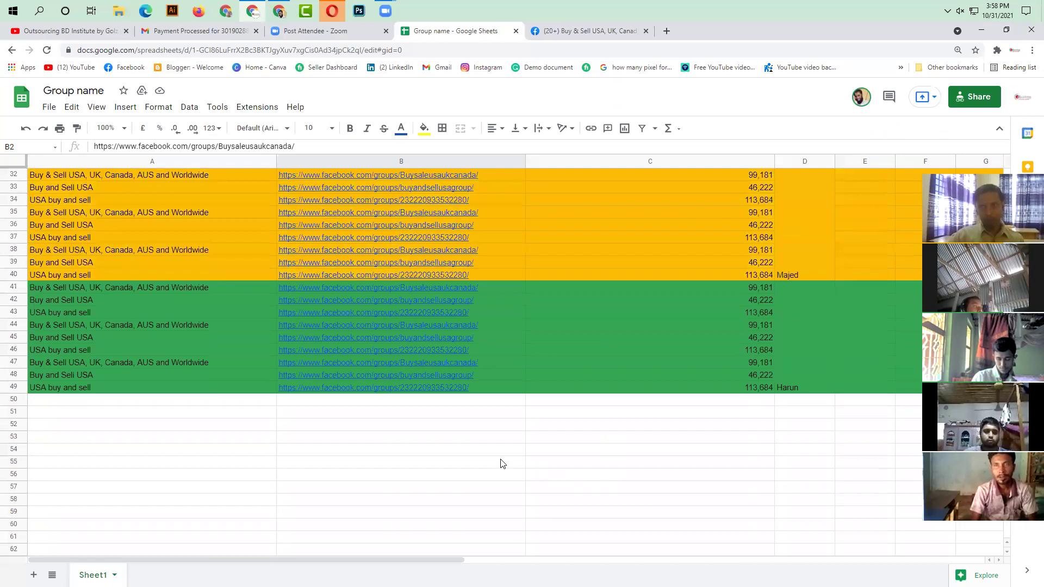
pyautogui.scroll(-3, 393, 435)
pyautogui.scroll(9, 392, 429)
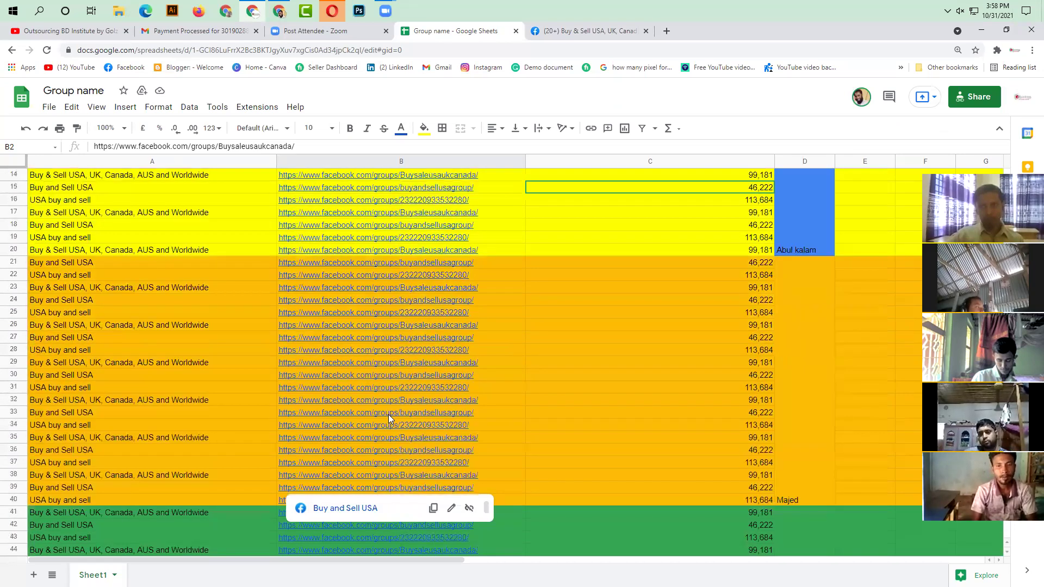
pyautogui.scroll(5, 386, 415)
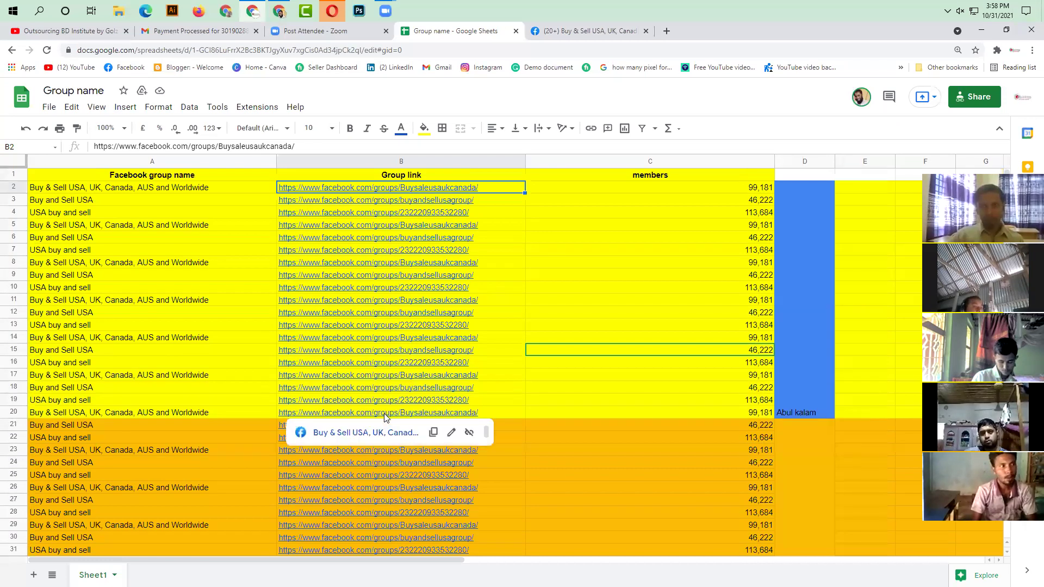
pyautogui.click(405, 415)
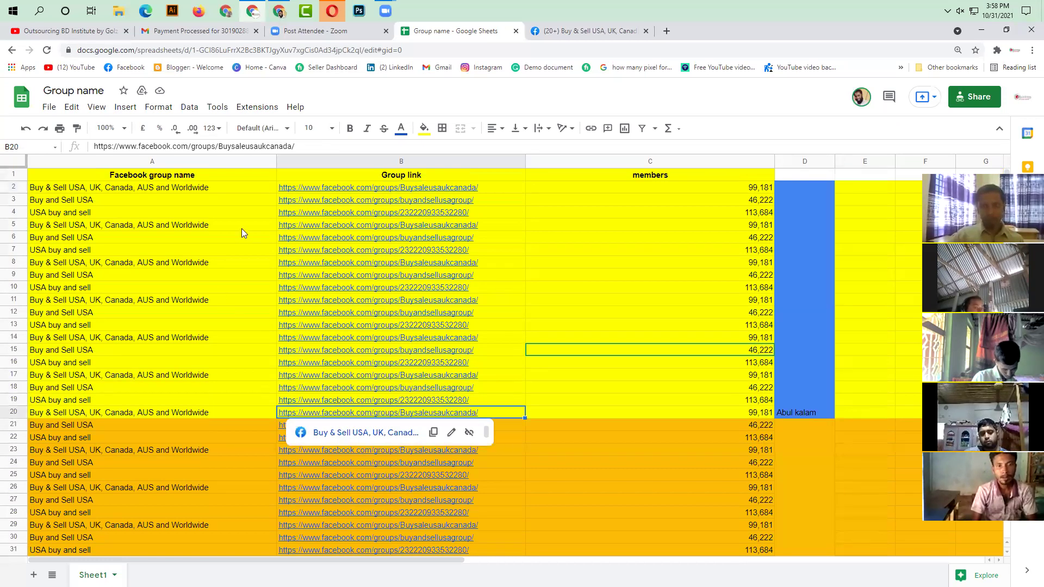
pyautogui.scroll(-3, 272, 376)
pyautogui.moveTo(244, 262); pyautogui.dragTo(250, 550)
pyautogui.scroll(-3, 262, 389)
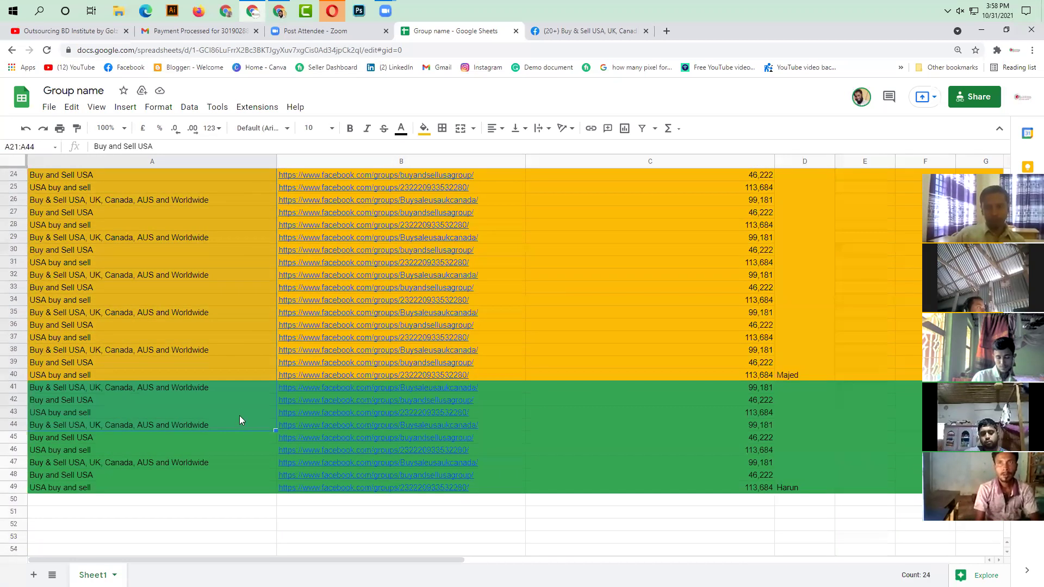
pyautogui.click(397, 437)
pyautogui.moveTo(397, 401); pyautogui.dragTo(398, 413)
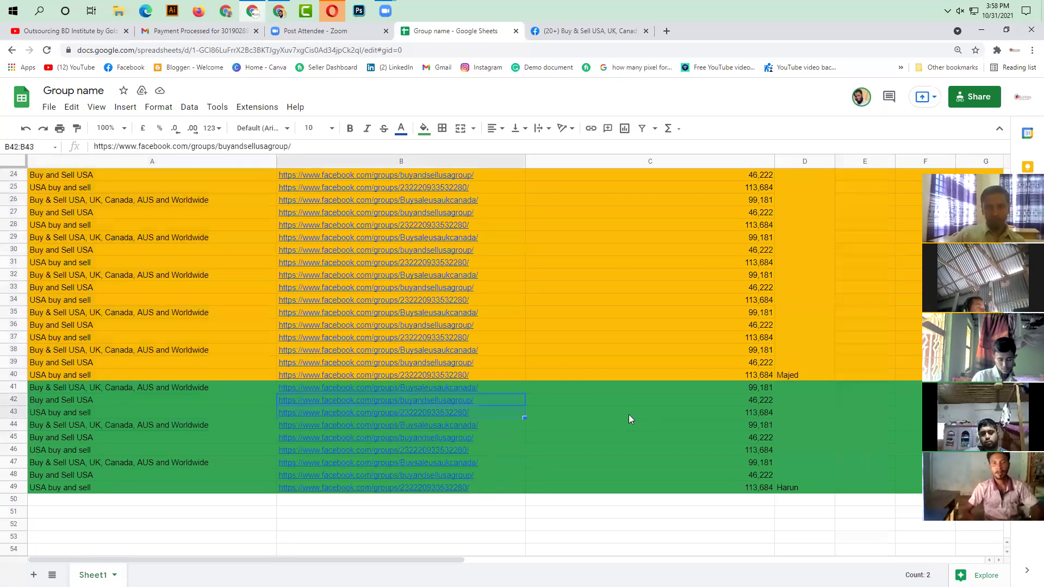